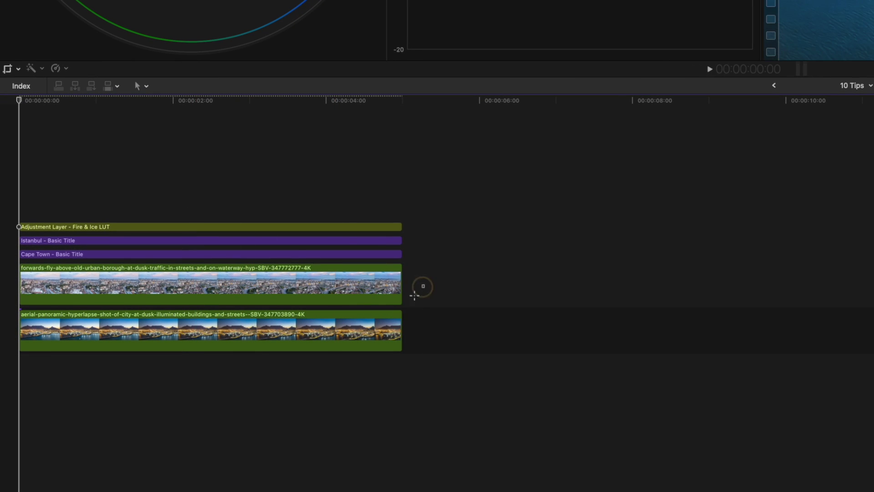
Select the aerial, title and Fire & Ice clips, and lengthen both aerial clips' ends.
drag(416, 288, 347, 356)
drag(429, 257, 388, 234)
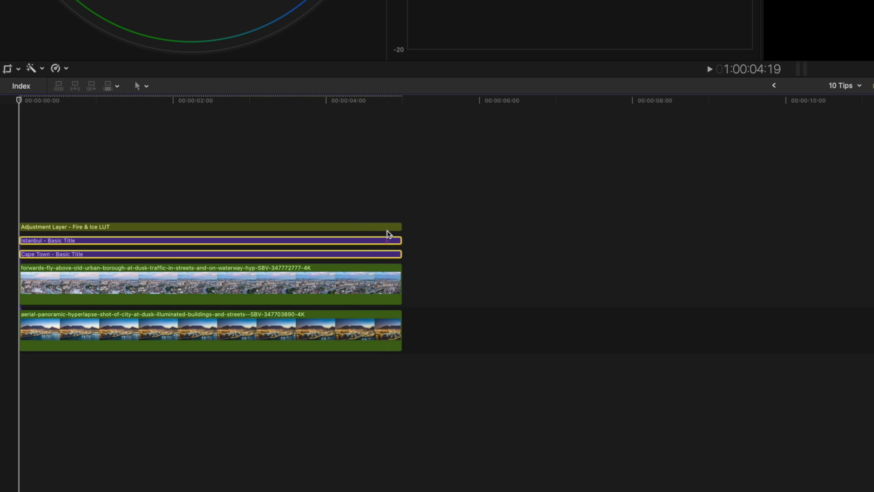
click(387, 227)
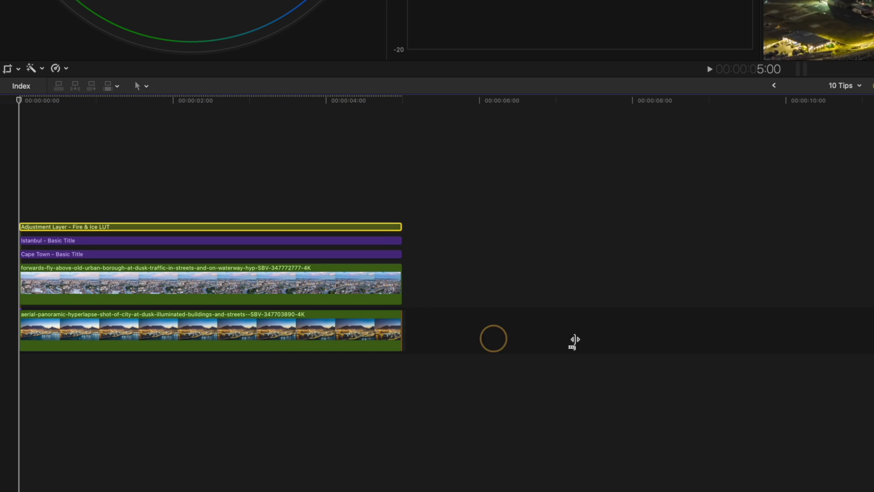
drag(575, 340, 646, 340)
drag(401, 279, 611, 283)
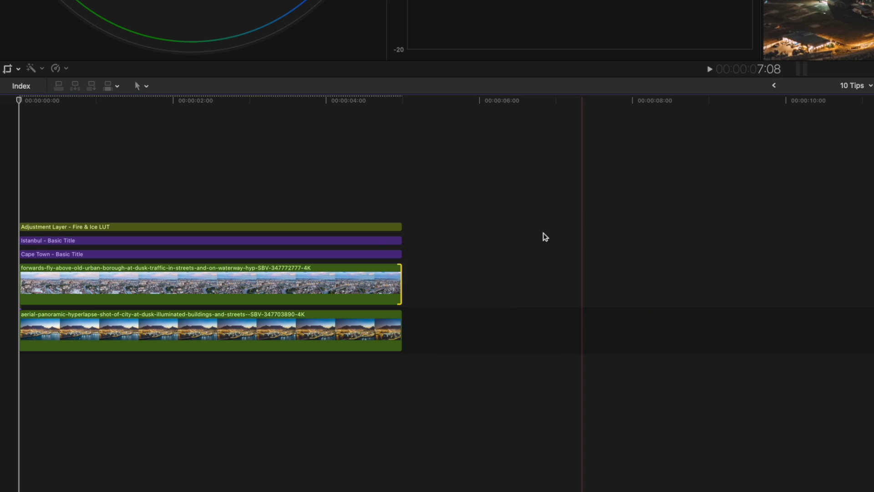
Add 4 seconds to all five clips, undo it, then trim their ends to 9:05.
drag(502, 184, 338, 367)
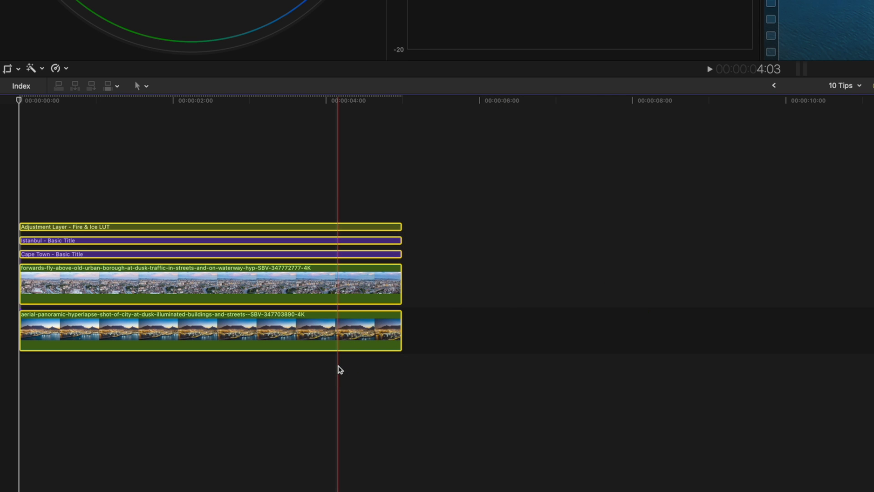
key(ctrl+d)
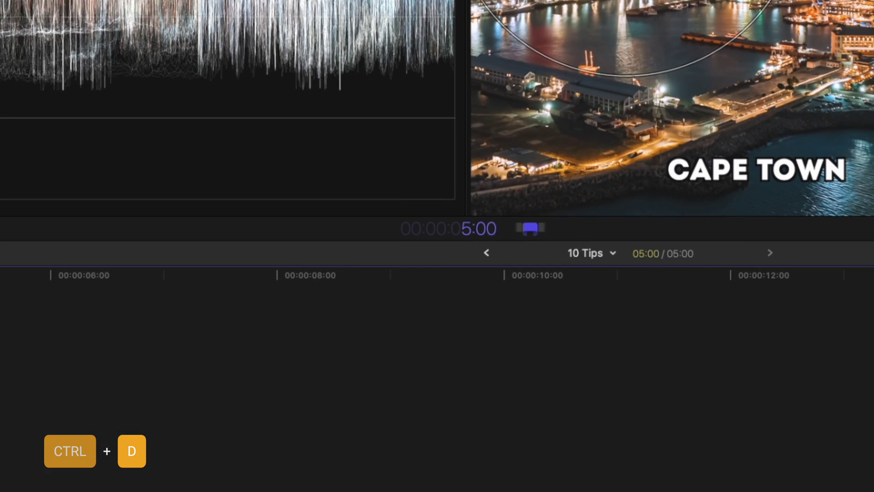
key(plus)
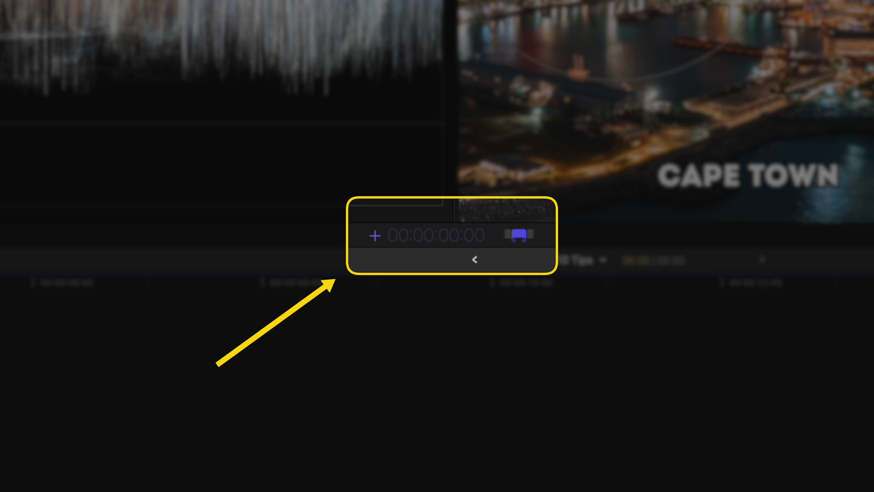
text(400)
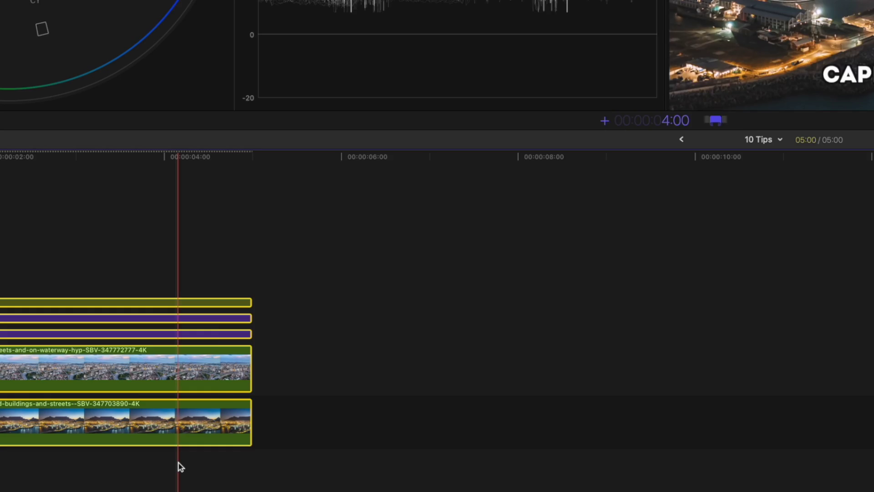
key(Return)
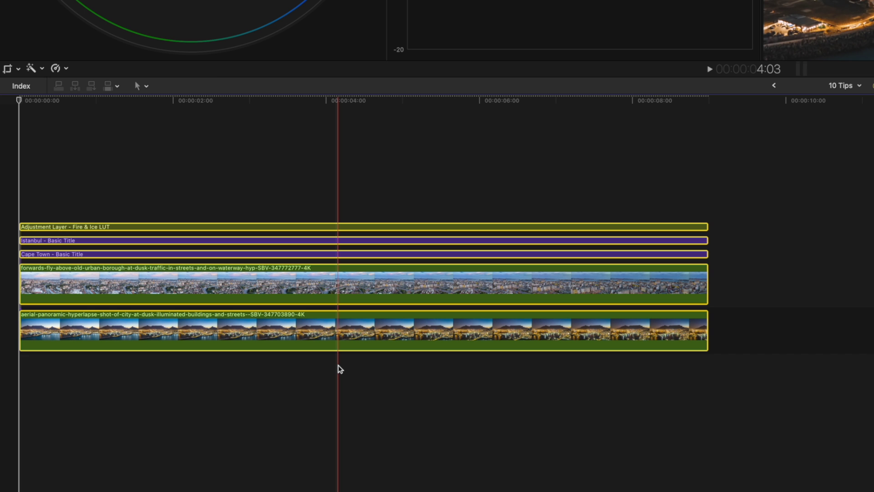
key(super+z)
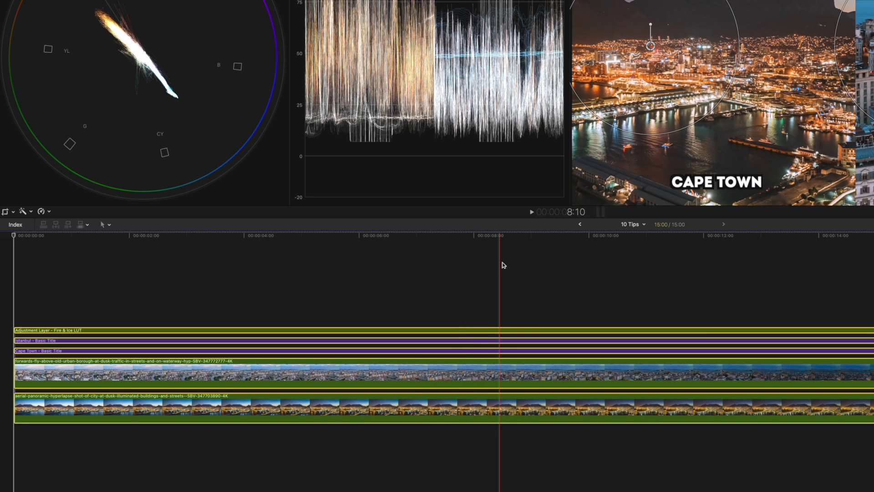
key(alt+bracketright)
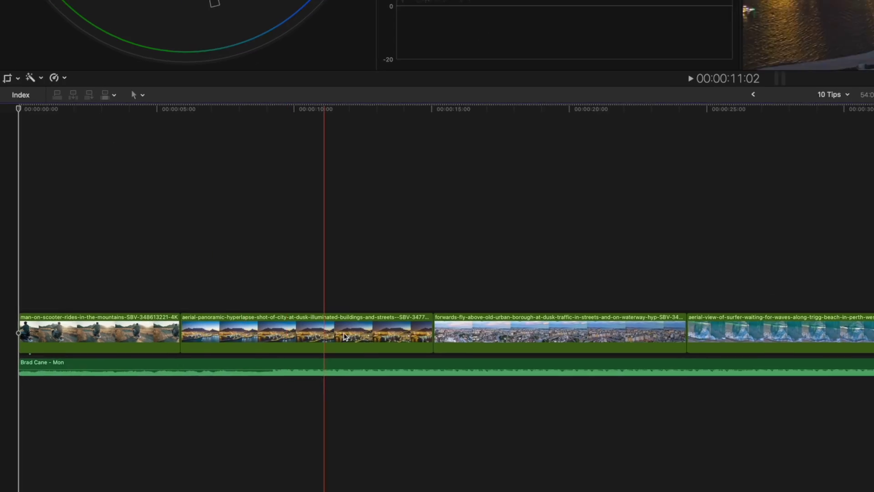
Lower the music about 3 dB under the city-at-dusk clip, with fade keyframes at each edge.
click(368, 360)
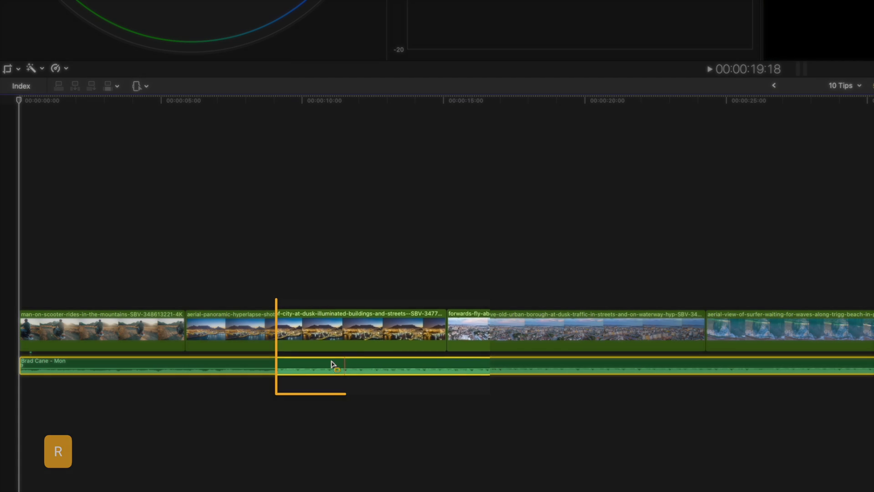
drag(335, 362, 455, 364)
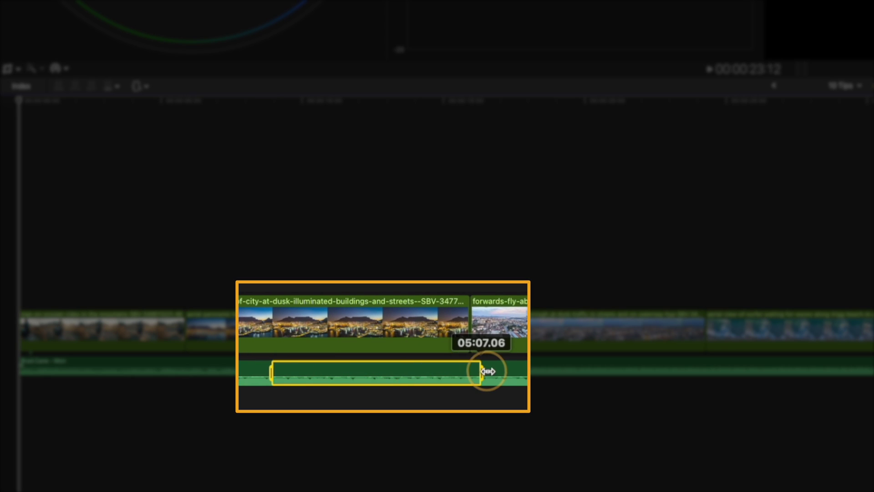
click(426, 375)
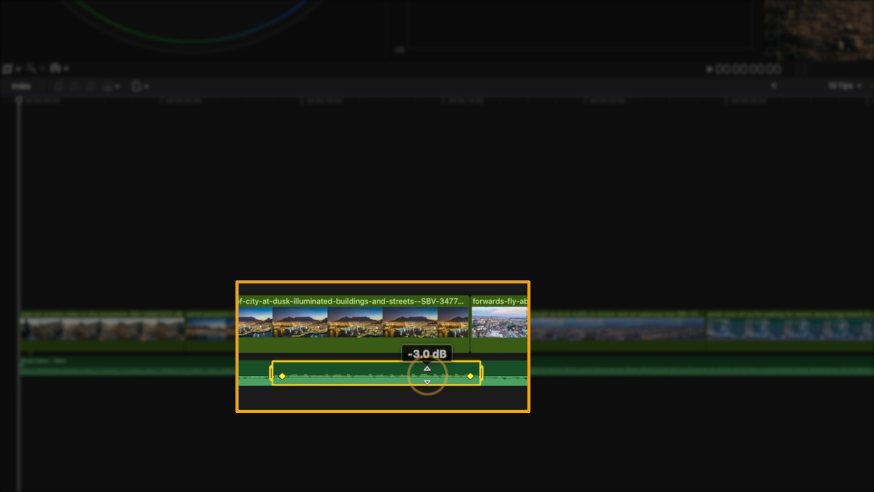
click(375, 228)
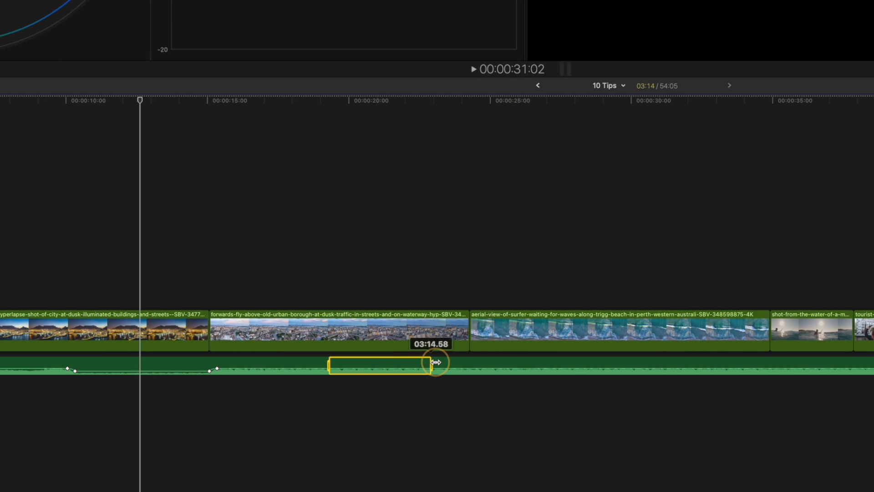
Copy the existing volume dip's keyframes and paste them onto the music at about 19:09.
drag(391, 368, 392, 371)
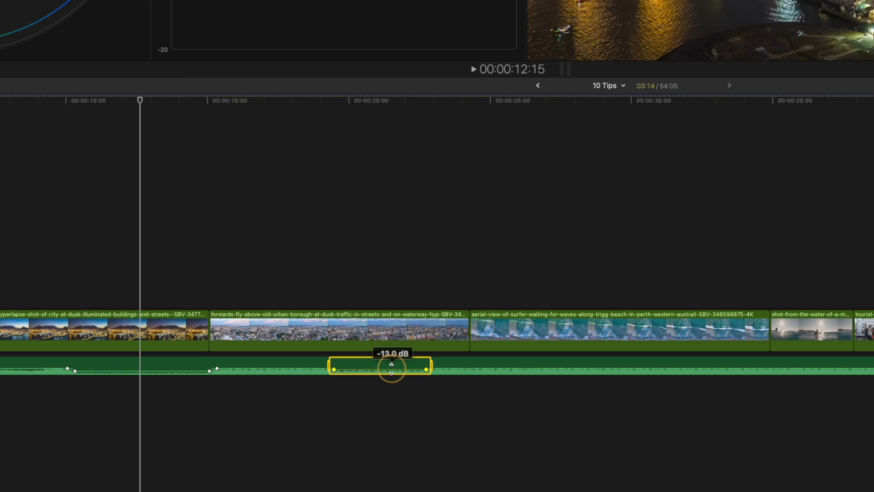
key(super+z)
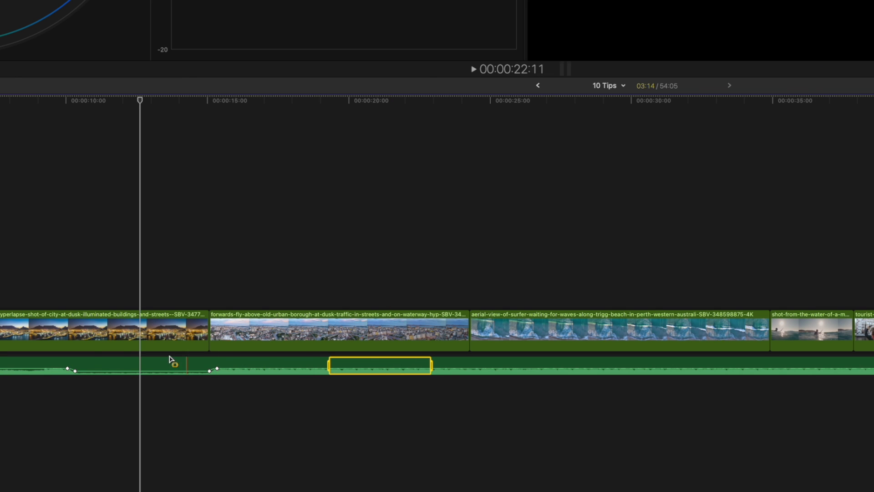
drag(41, 365, 141, 365)
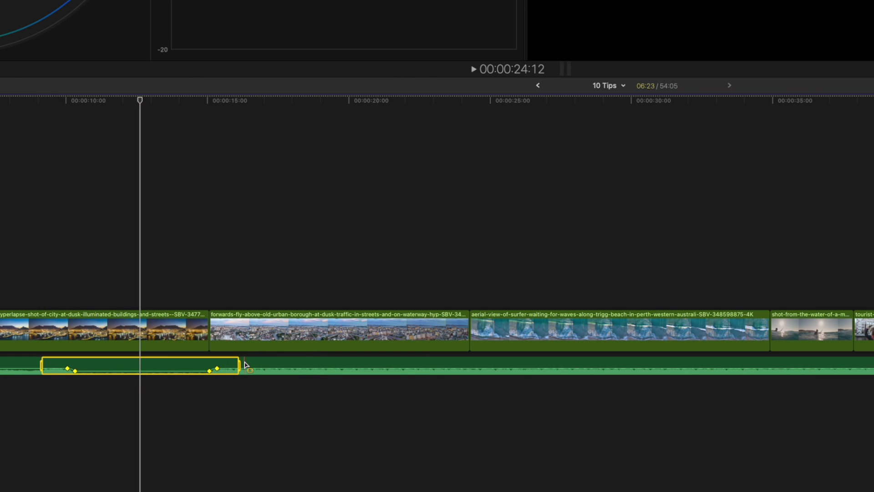
key(alt+shift+c)
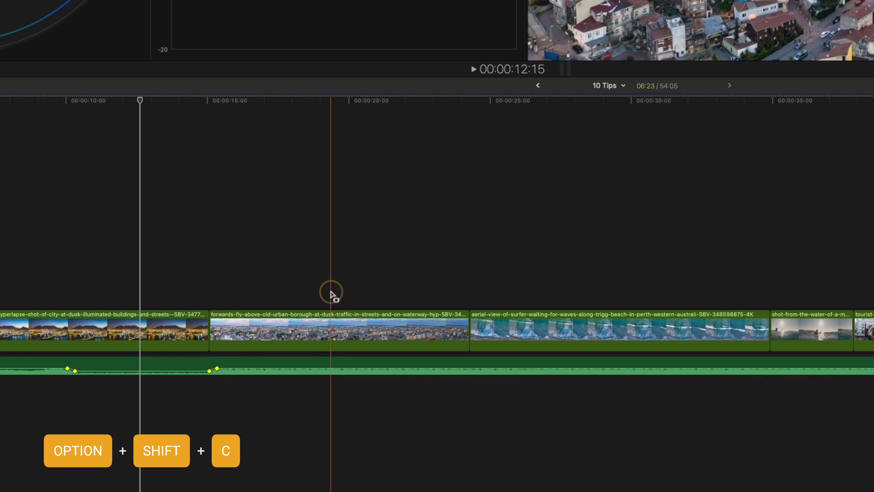
click(330, 352)
click(332, 362)
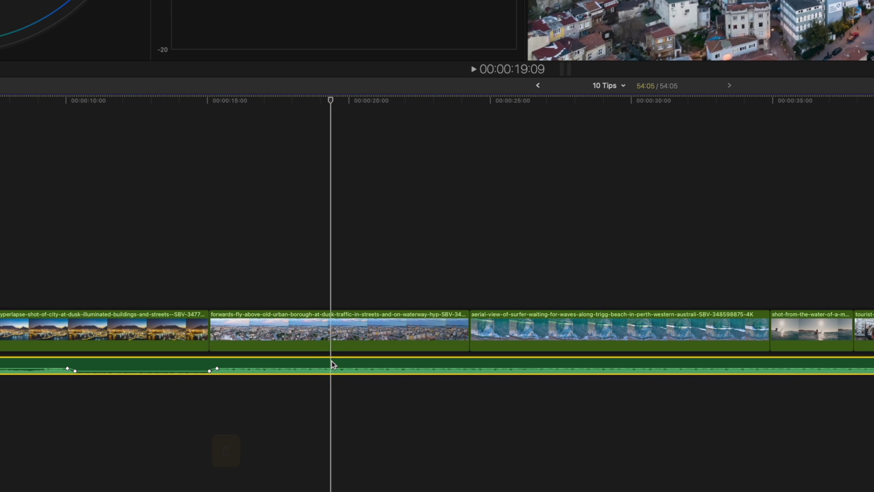
key(alt+shift+v)
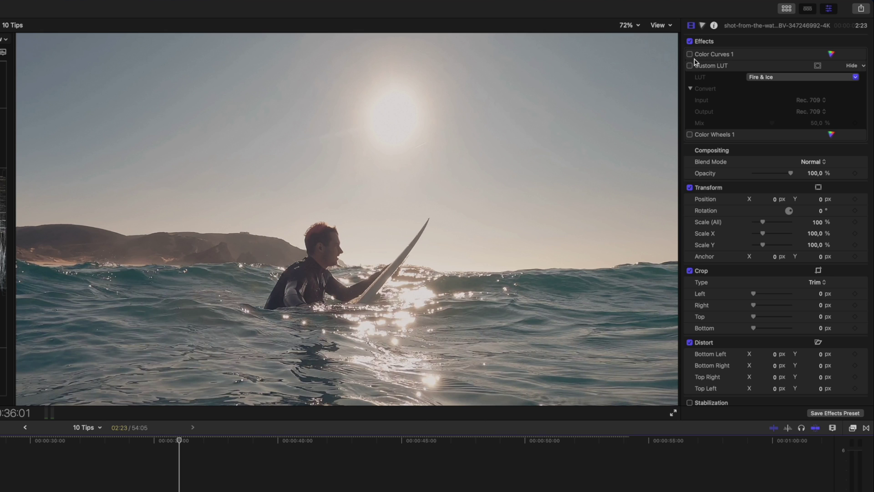
Enable the surfer clip's Color Curves 1 effect.
click(689, 55)
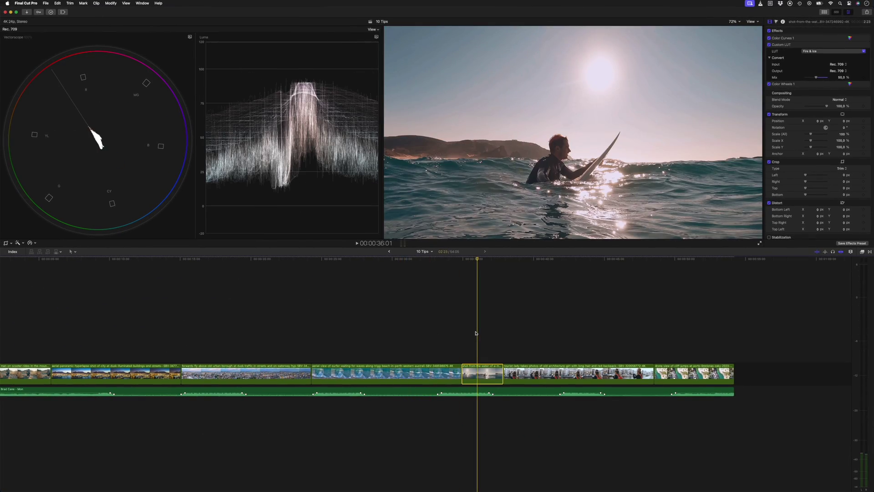
Group the selection into the 10 Tips Clip compound clip and match the surfer clip's colour to it.
key(alt+g)
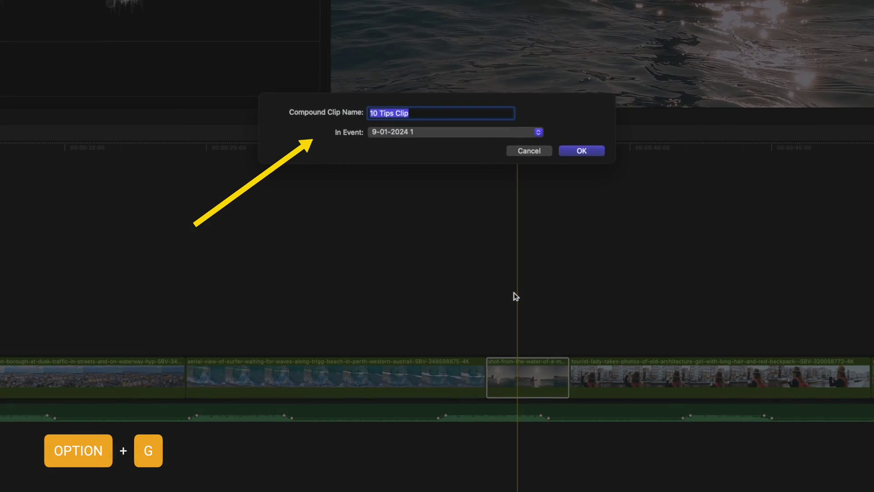
key(Return)
click(382, 302)
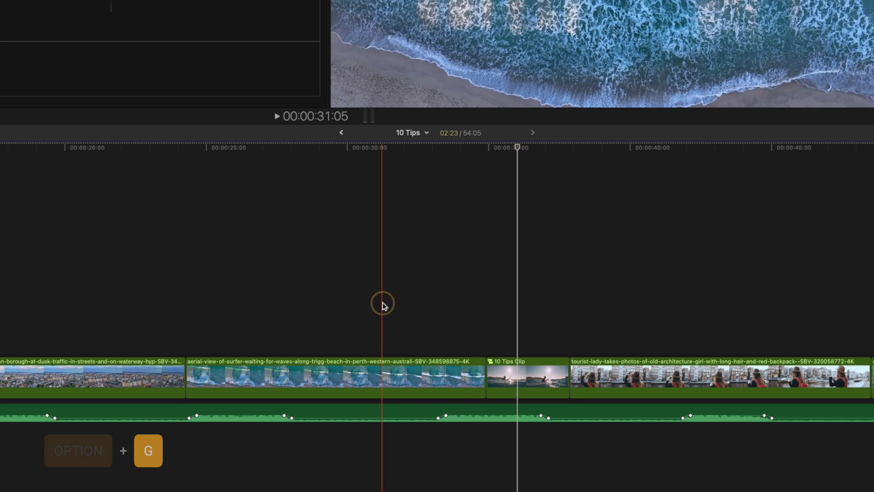
click(382, 368)
key(super+alt+m)
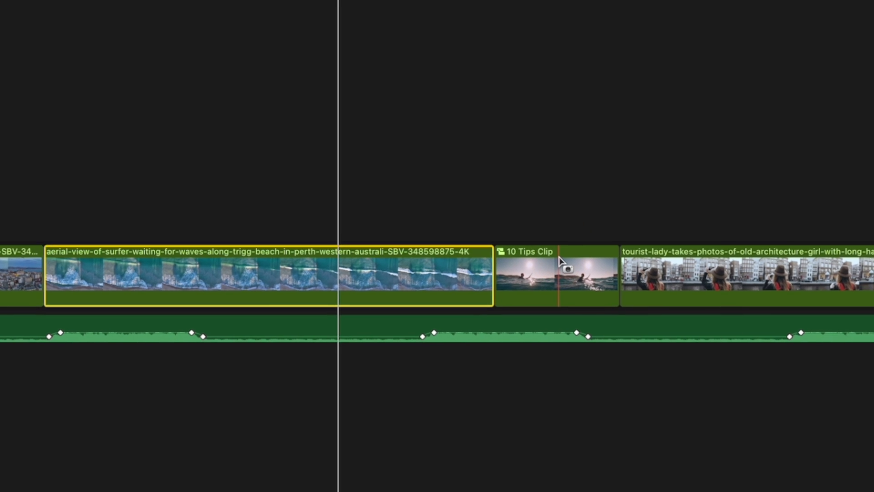
click(576, 252)
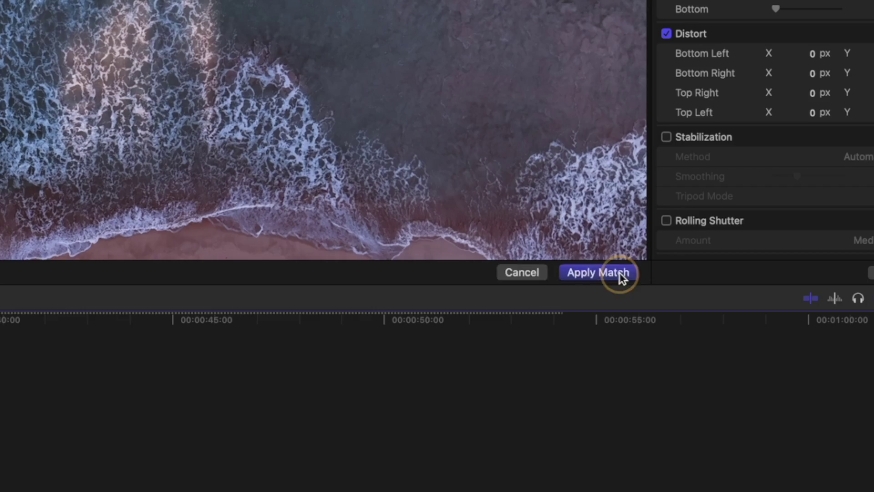
click(621, 273)
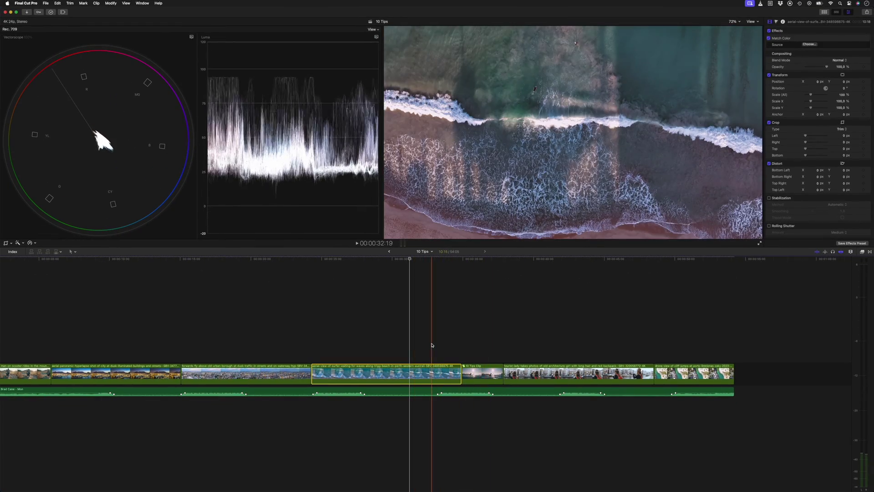
Add a Color Curves correction to the aerial surf clip and reshape its luma curve.
click(430, 375)
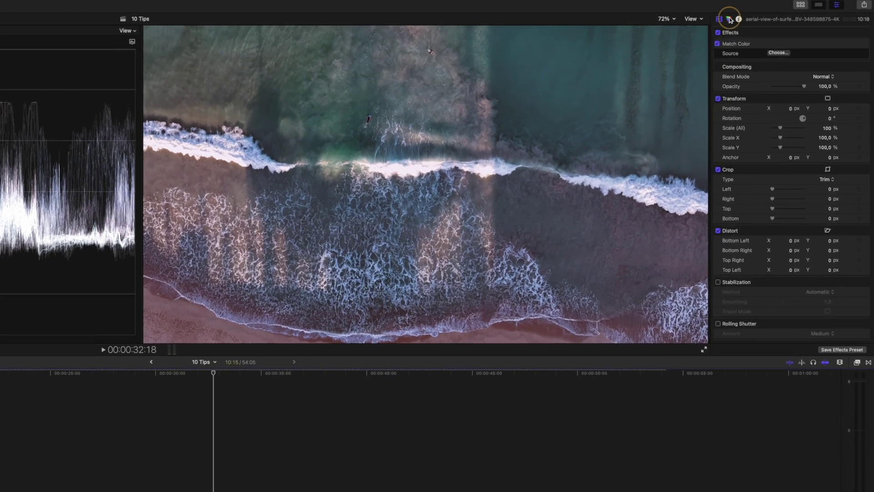
click(729, 19)
click(745, 33)
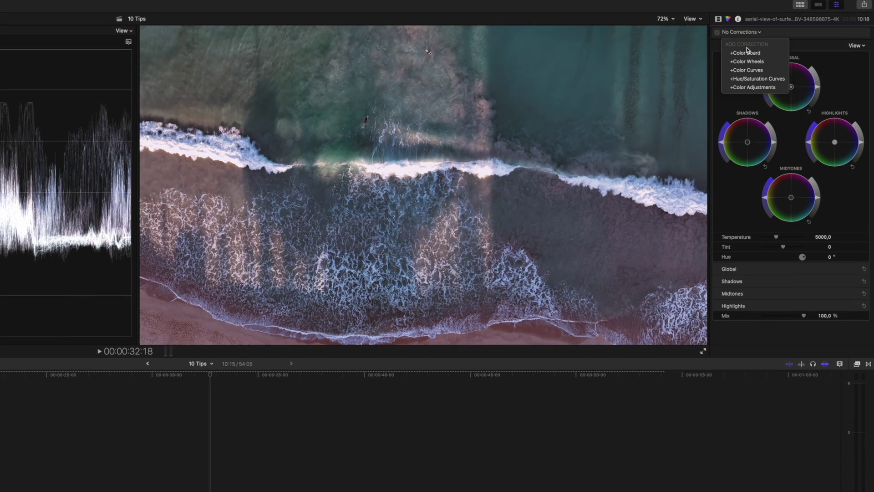
click(749, 72)
drag(753, 103, 763, 102)
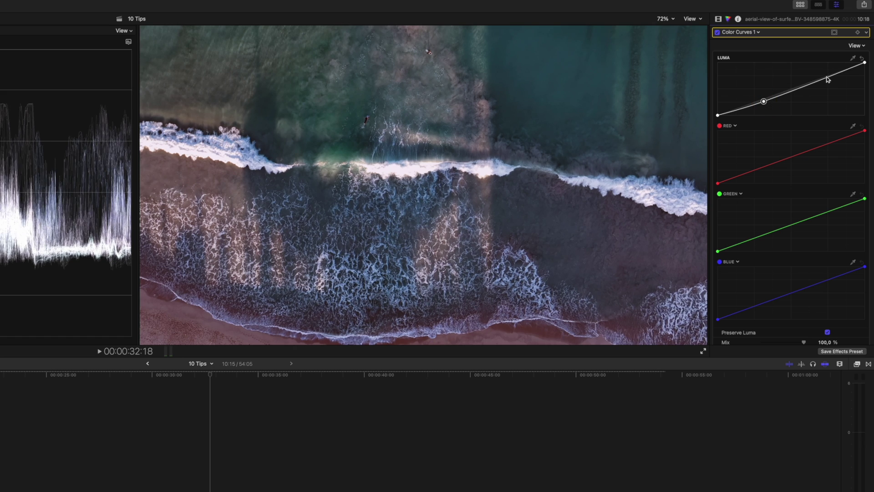
drag(827, 78, 829, 79)
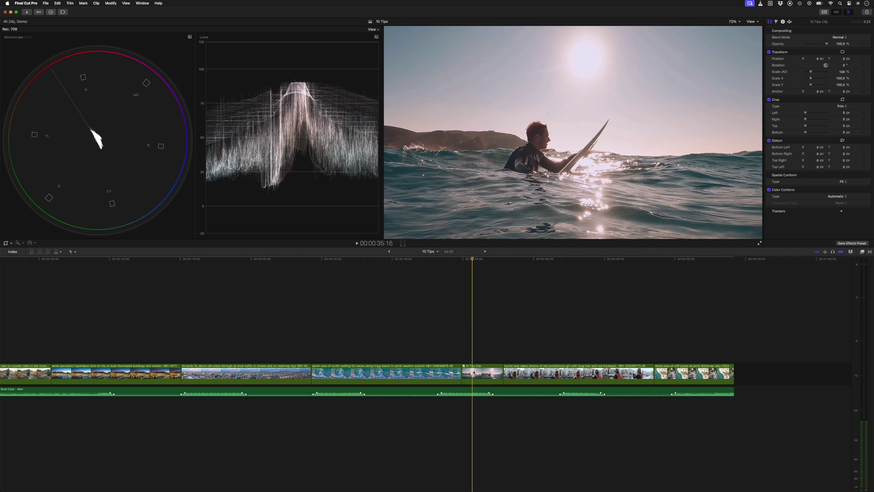
Open 10 Tips Clip, delete then restore its three colour effects, and bring up Remove Attributes.
double_click(474, 373)
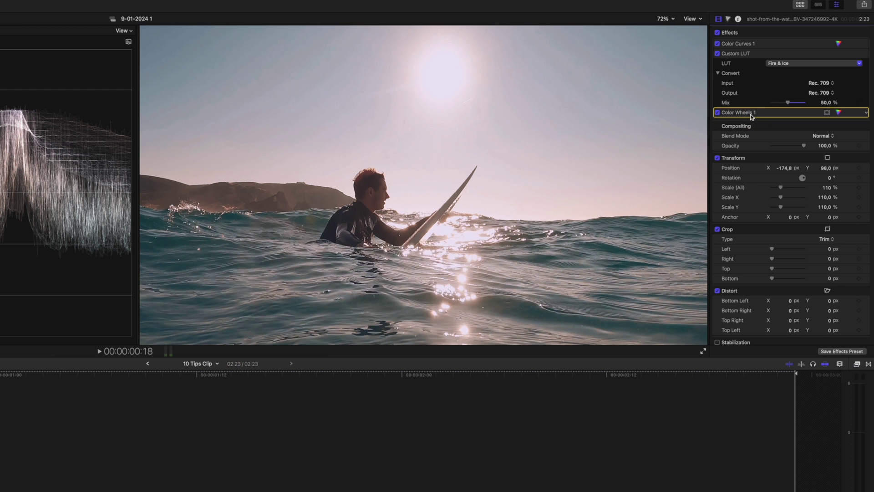
key(Delete)
key(Delete)
click(740, 44)
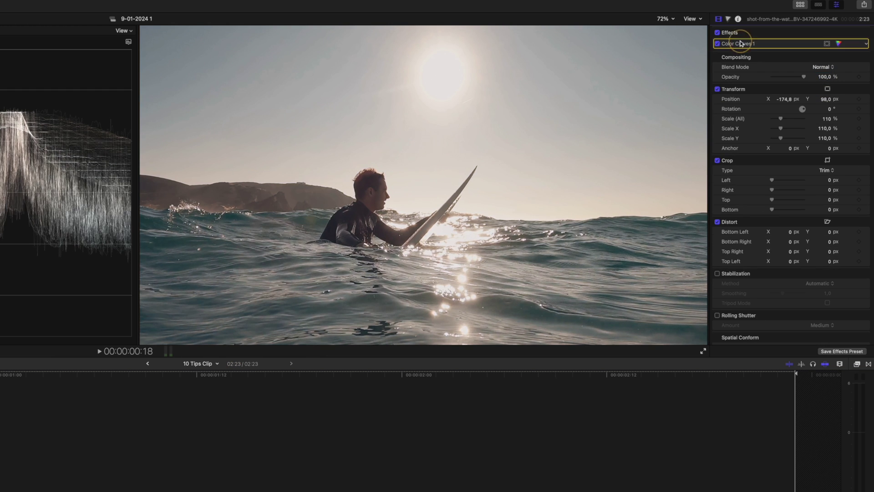
key(Delete)
key(super+z)
key(super+z)
key(super+z)
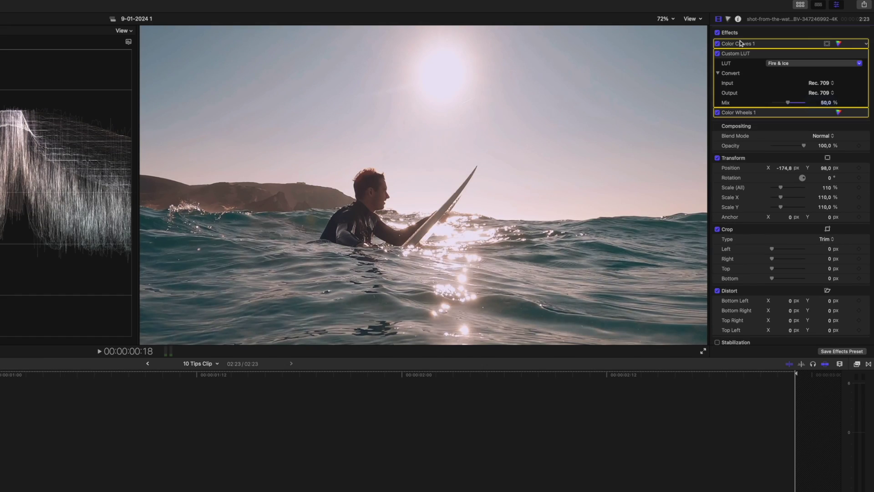
key(super+shift+x)
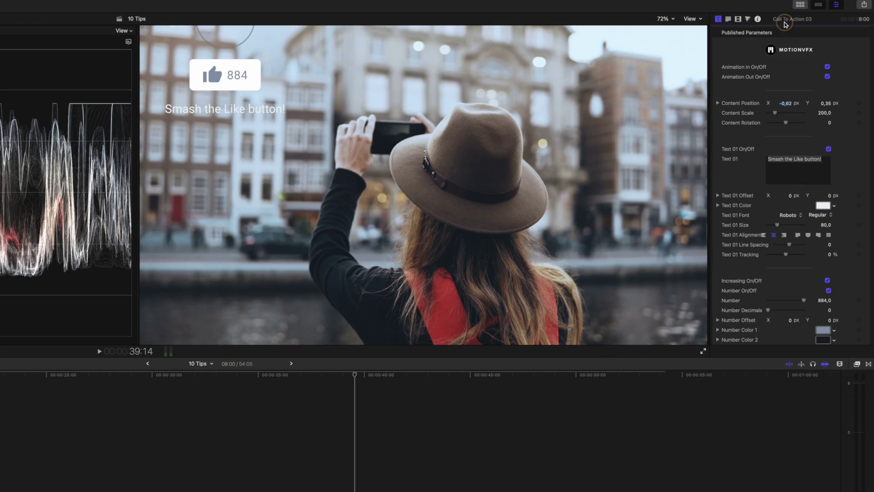
Set the call-to-action's Text 01 colour to 171D24 and its bar colour to white.
double_click(784, 24)
click(825, 205)
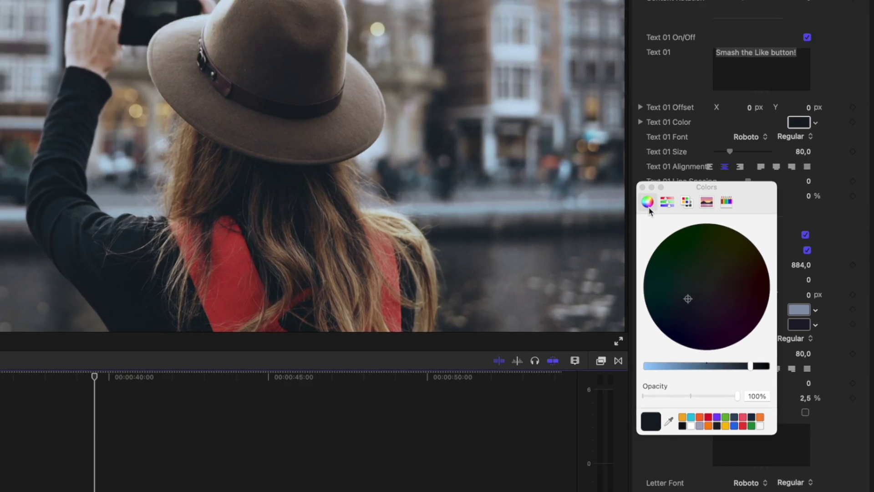
click(738, 263)
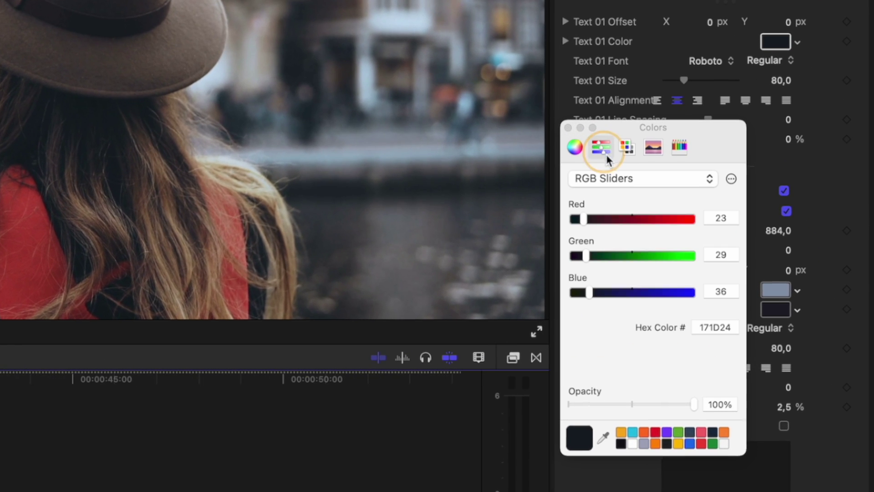
click(566, 127)
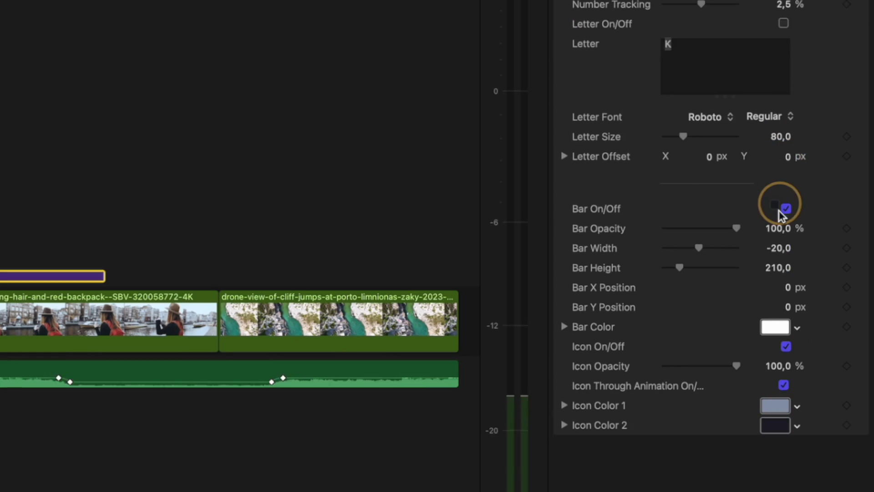
click(775, 191)
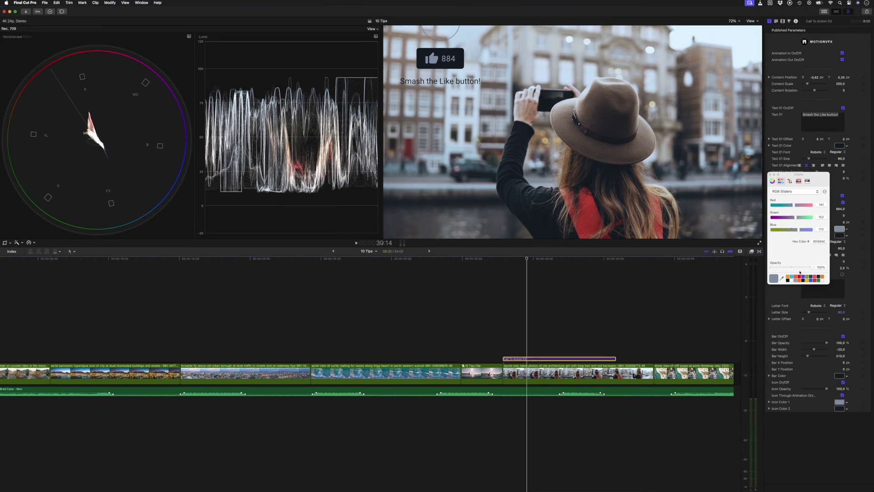
click(789, 279)
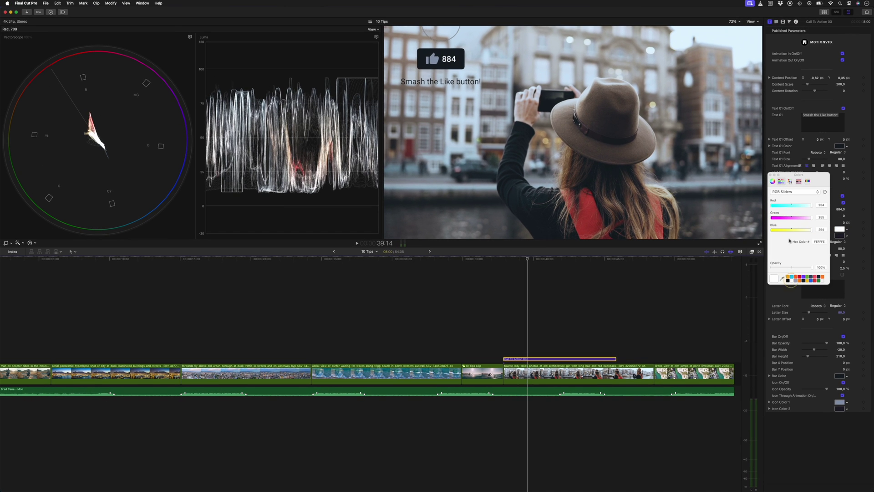
Close the Colors window to return to the travel timeline.
click(770, 174)
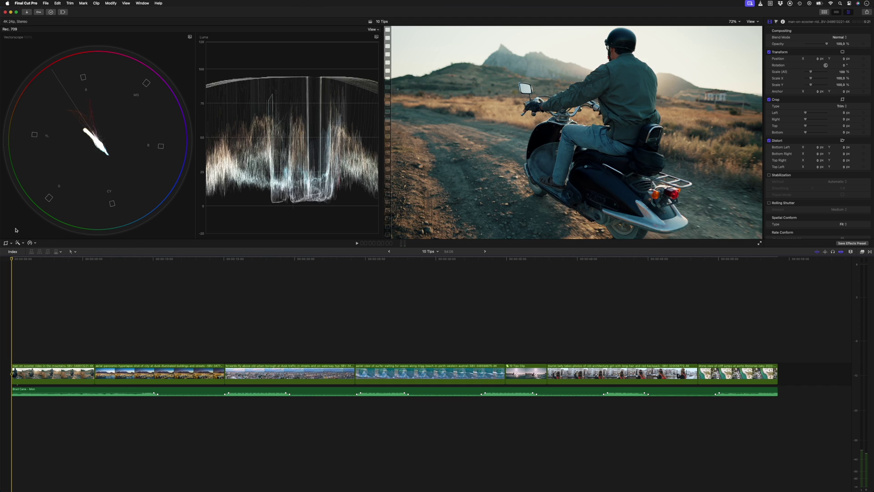
Add a Basic Title 'Add fast-paced broll montage here' in Intro size 40, with tracking and baseline adjusted.
key(ctrl+t)
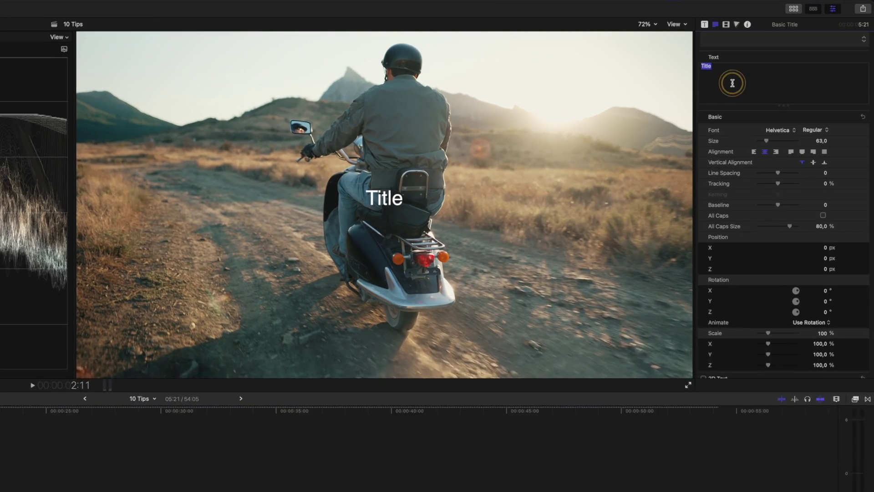
text(A)
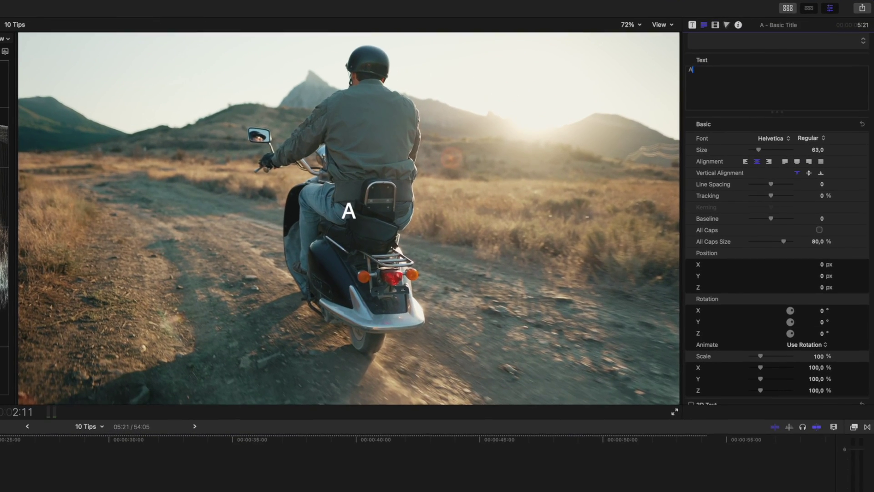
text(dd fast-paced bro)
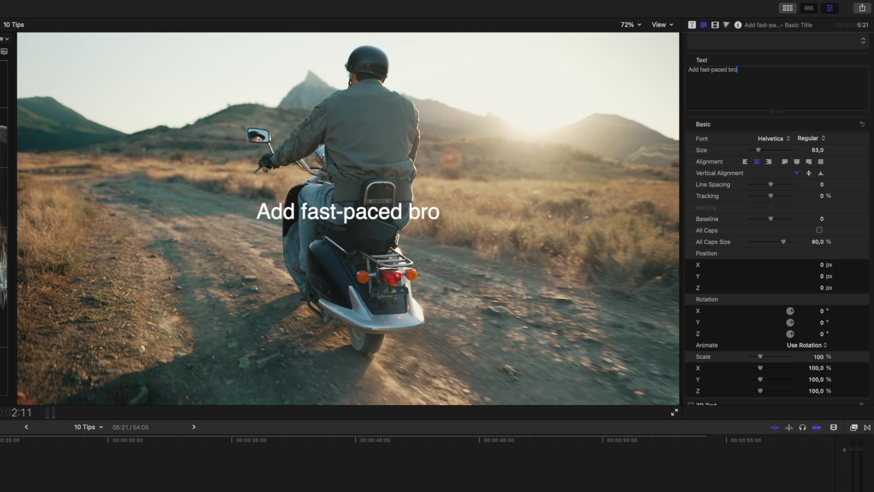
text(ll montage here)
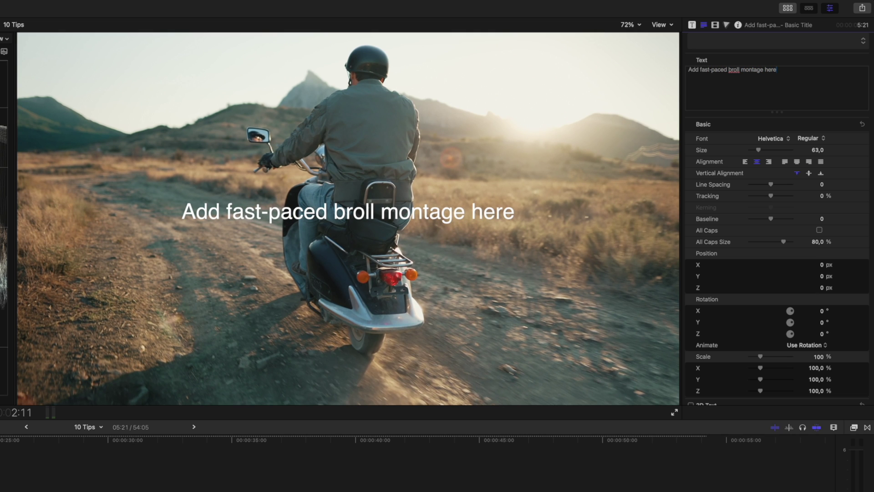
click(773, 137)
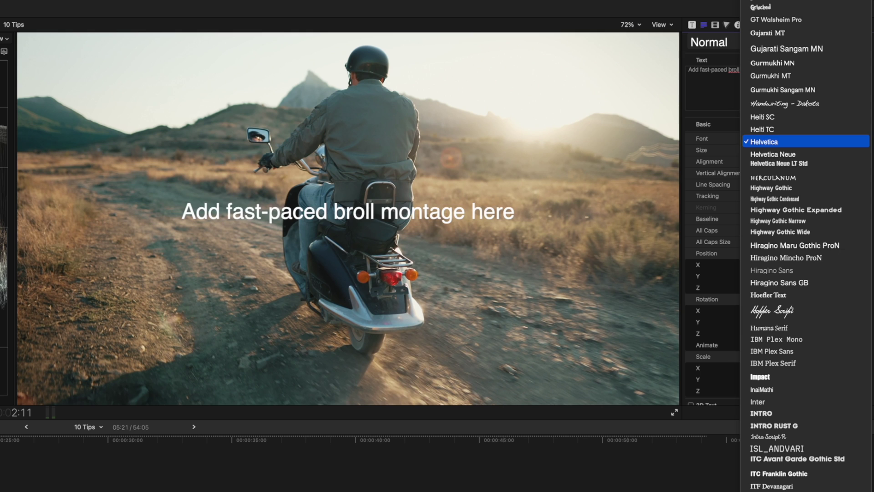
click(787, 411)
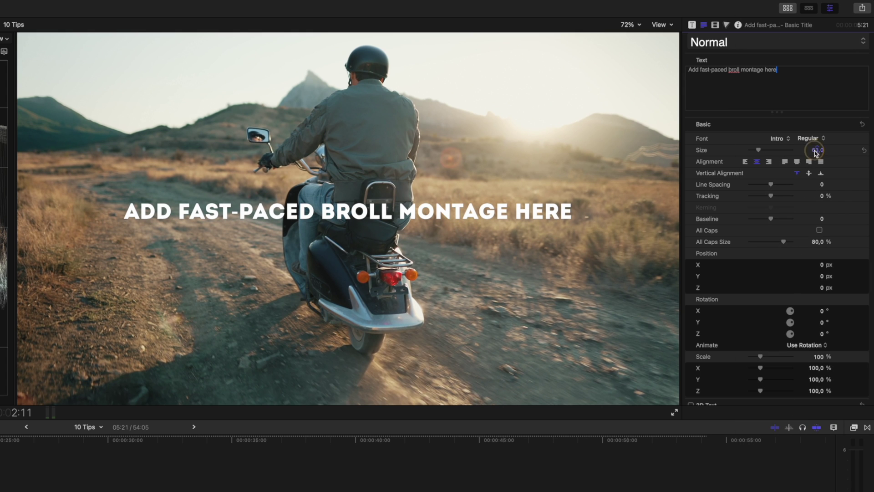
text(40)
key(Return)
drag(771, 195, 773, 195)
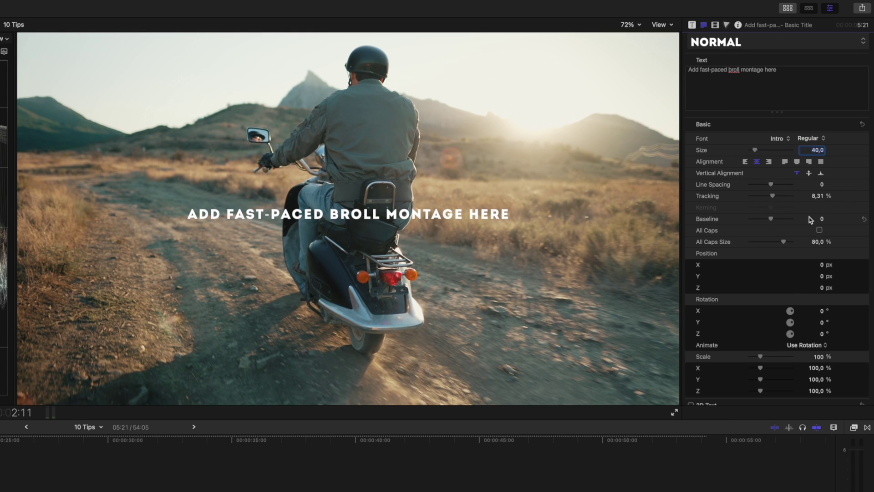
drag(822, 220, 819, 220)
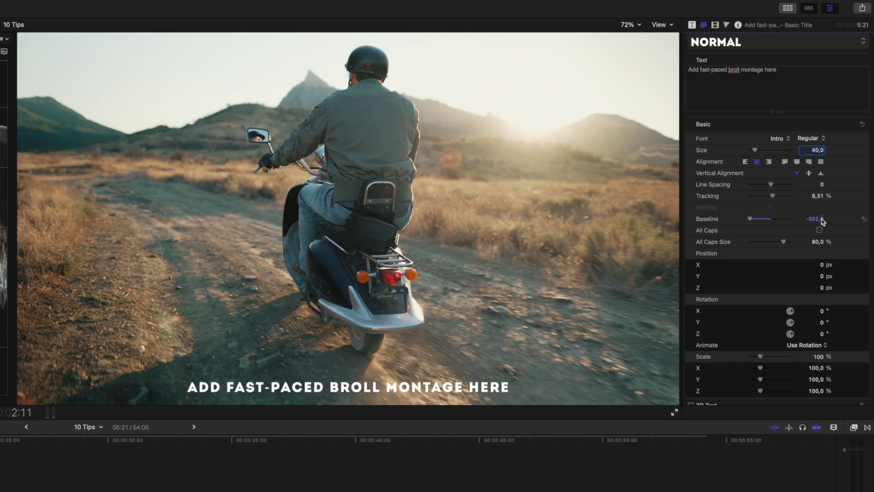
Give the title a black outline with blur 5 and width 5.
scroll(776, 273, down, 4)
click(852, 356)
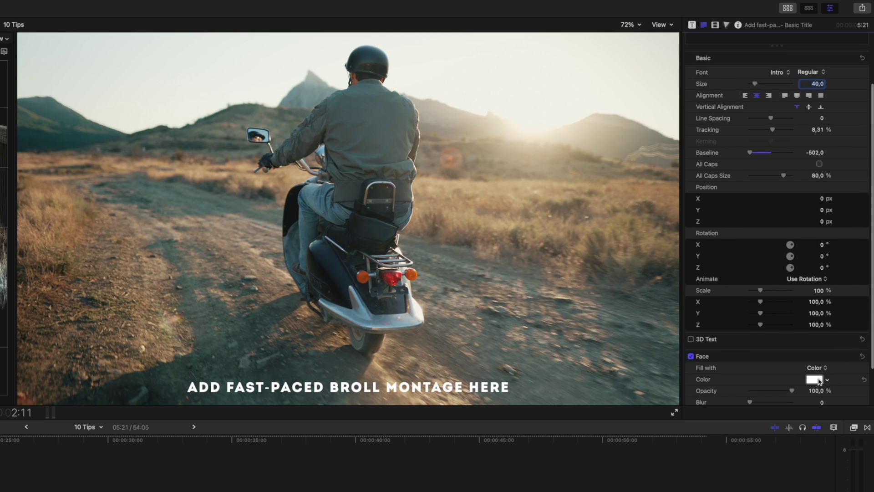
scroll(819, 382, down, 3)
click(852, 370)
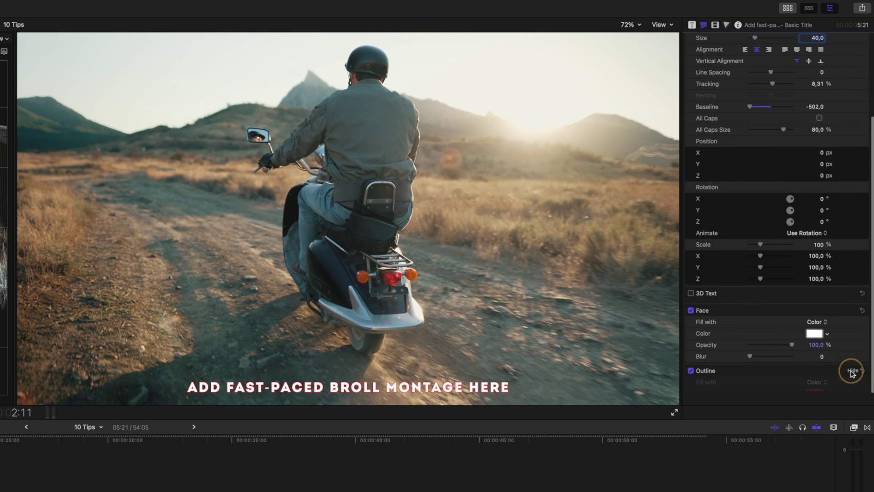
scroll(847, 364, down, 3)
click(815, 337)
click(724, 477)
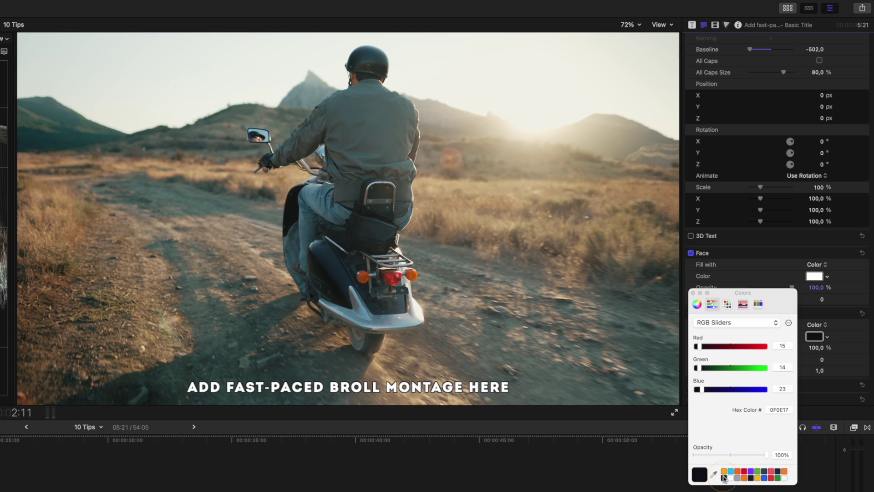
click(693, 293)
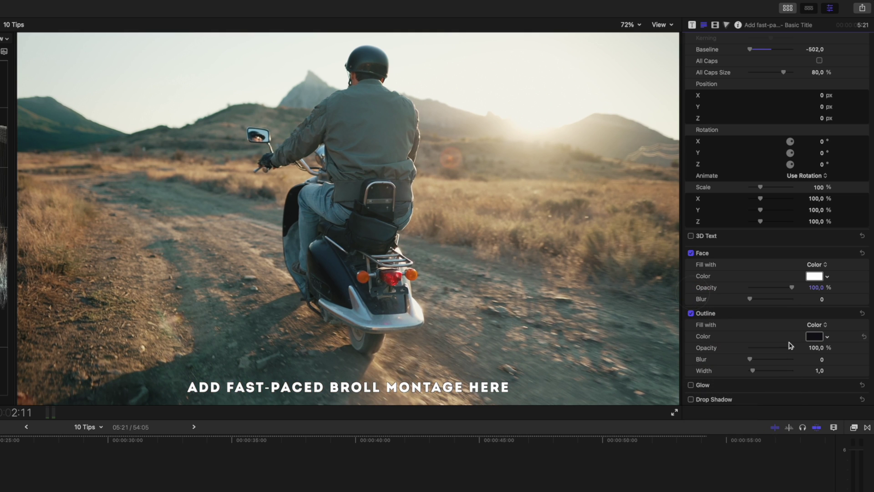
text(5)
click(820, 371)
text(5)
key(Return)
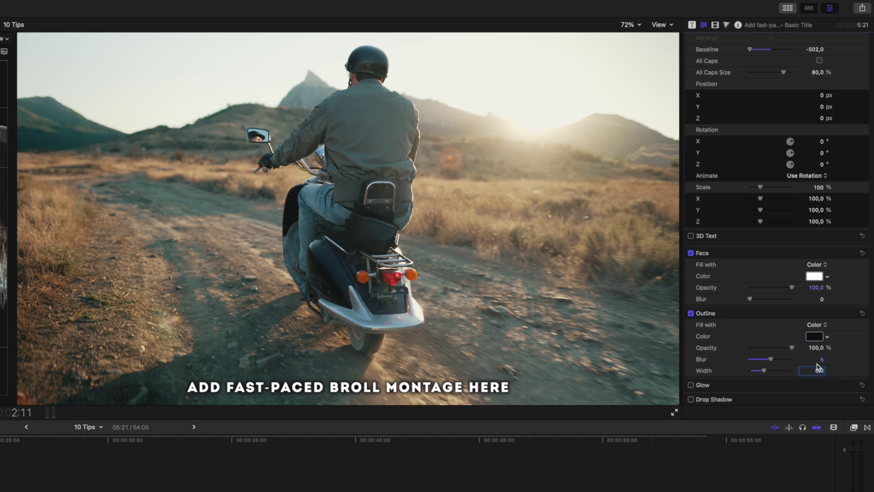
Save the title's format and appearance attributes as the style 'Notes'.
scroll(817, 368, up, 10)
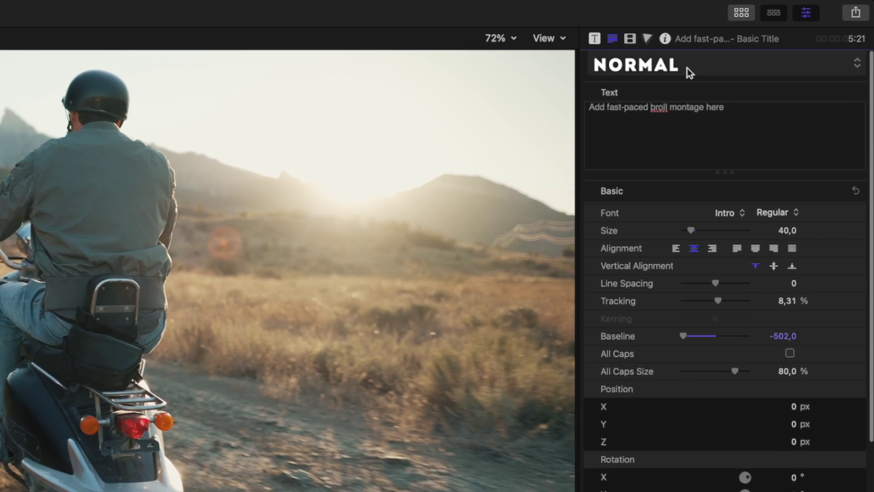
click(754, 47)
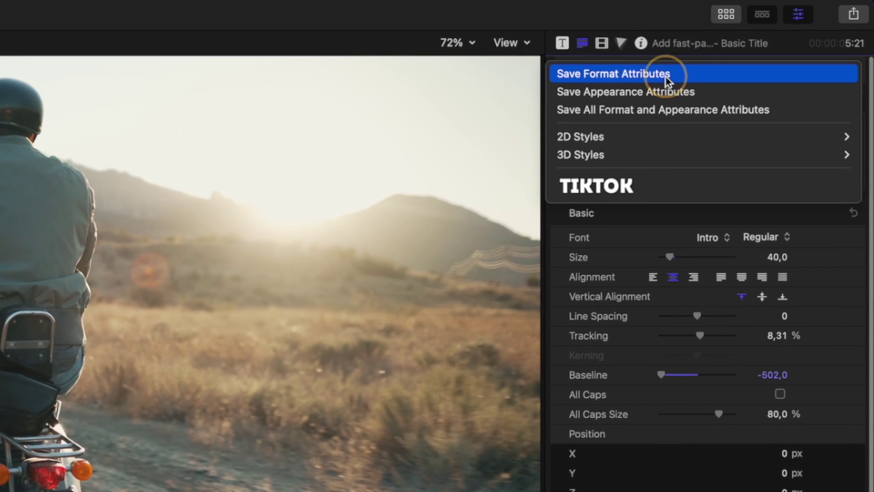
click(786, 112)
text(Notes)
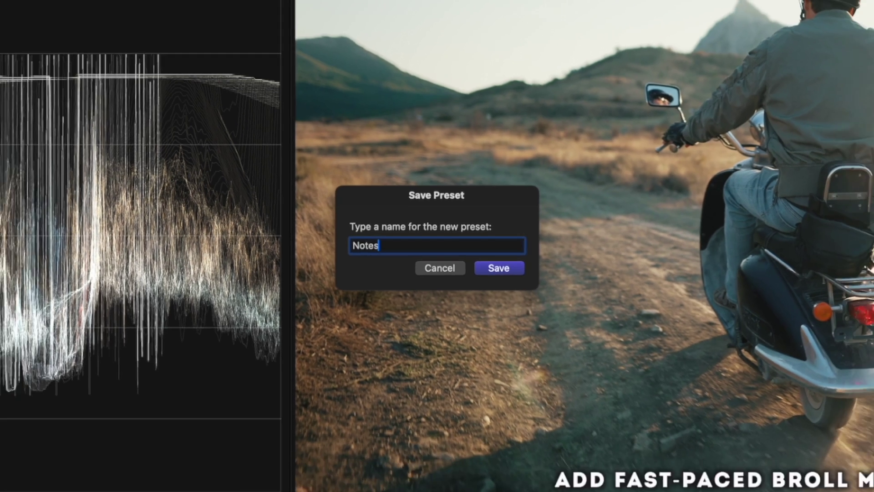
key(Return)
Add an 'Add Screen recording here' title styled NOTES, and copy the broll title further along.
key(ctrl+t)
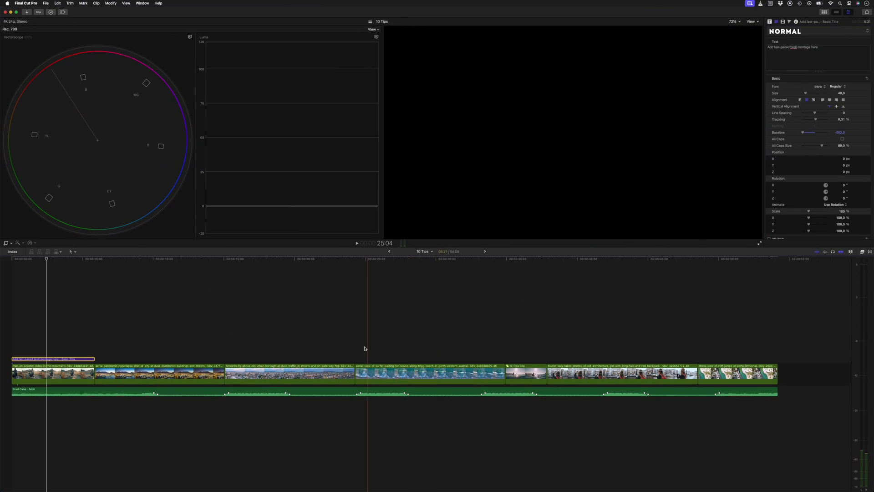
click(380, 358)
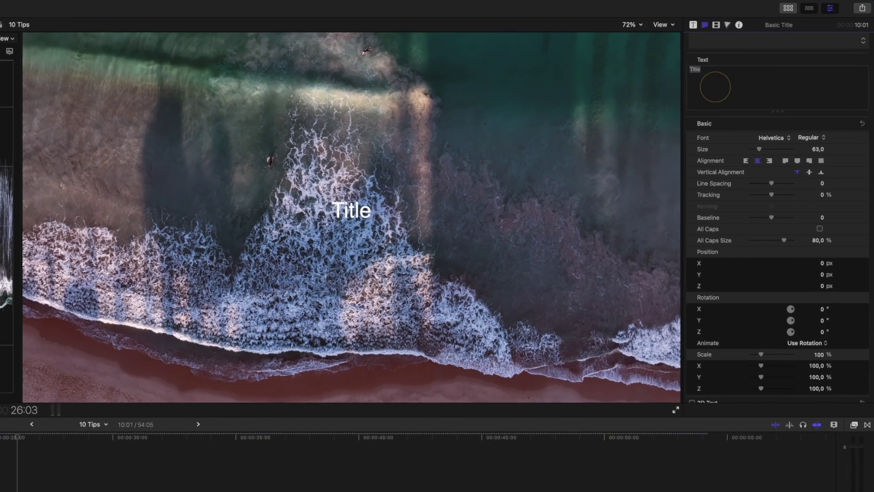
text(Add Sc)
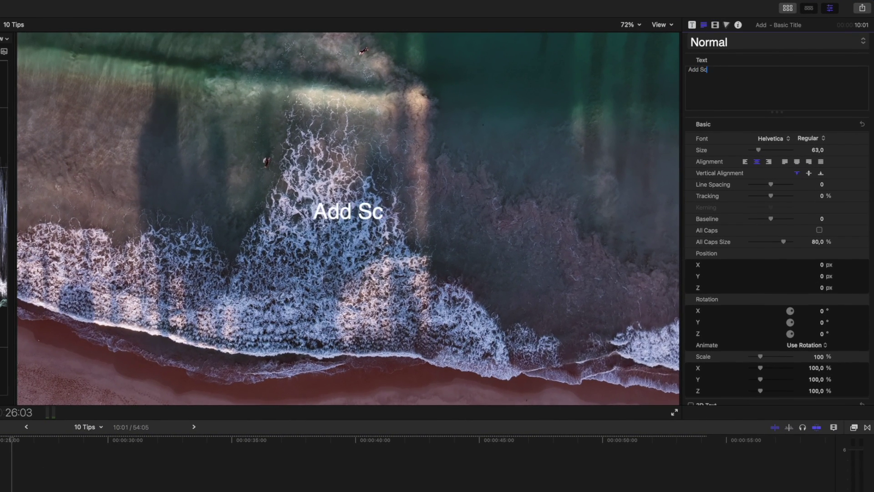
text(reen recording here)
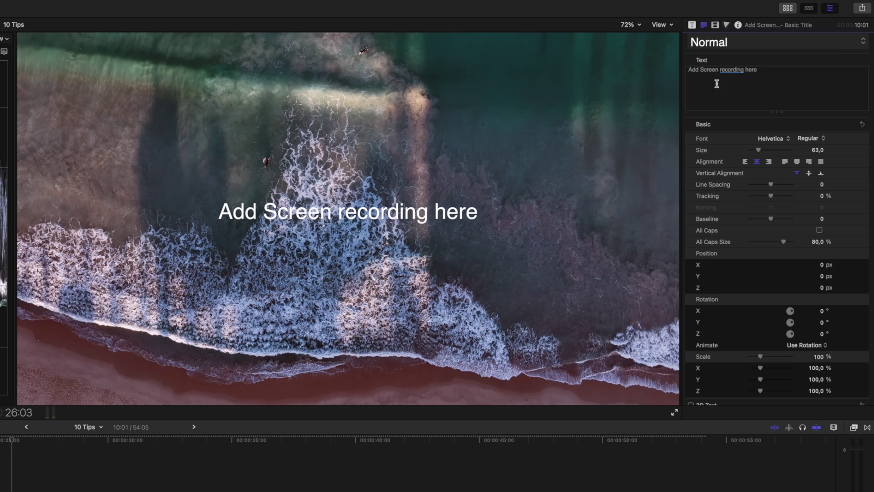
click(739, 44)
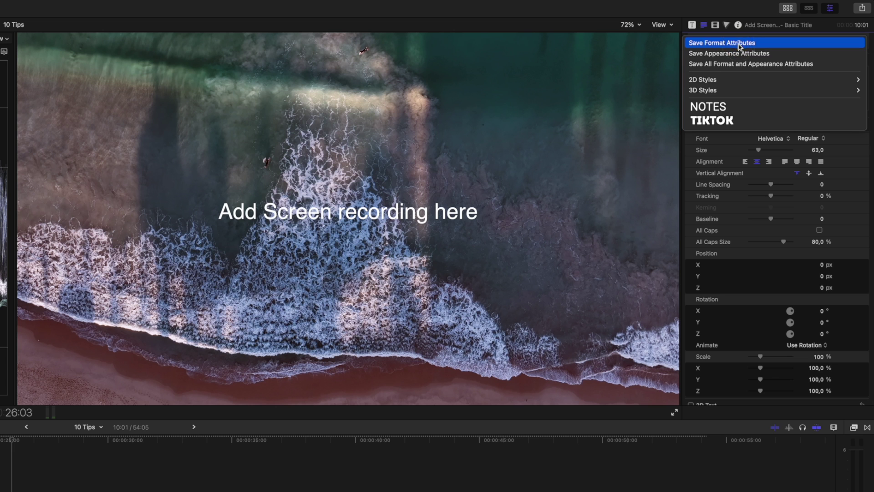
click(727, 108)
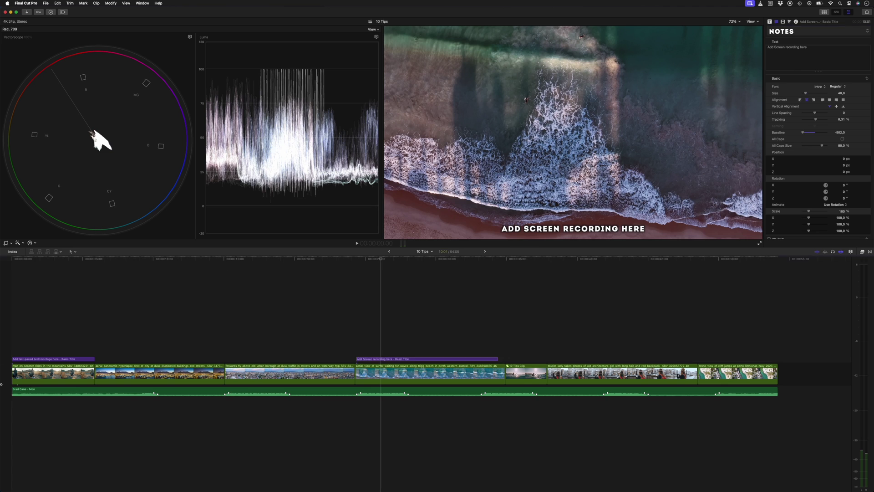
drag(42, 359, 554, 349)
key(super+7)
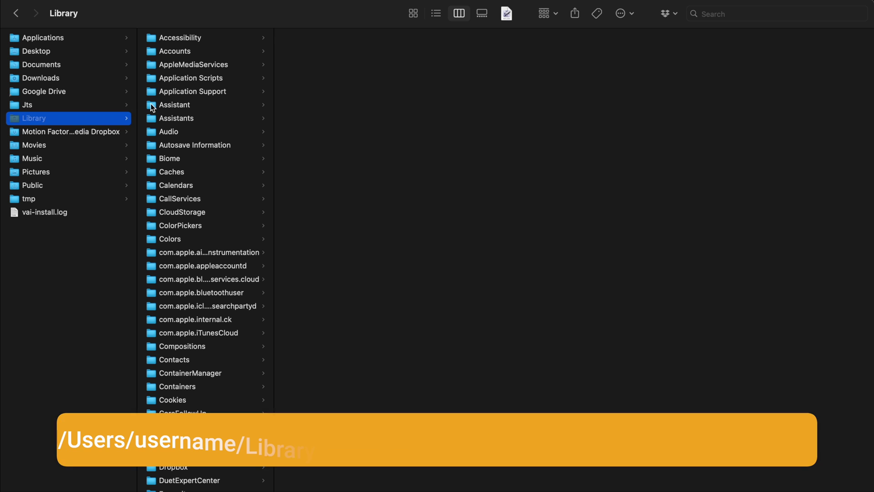
Go to Application Support > Motion > Library > Text Styles and select all six style files.
click(182, 92)
click(300, 160)
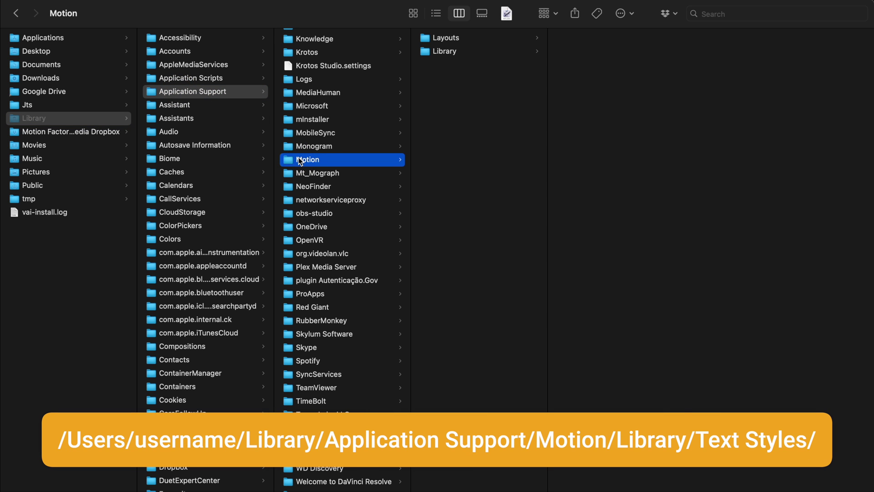
click(445, 52)
click(603, 227)
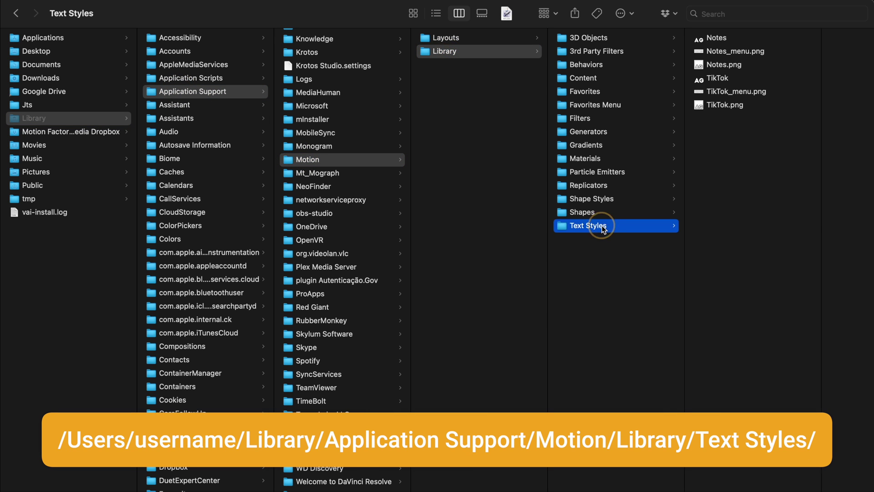
drag(726, 157, 747, 35)
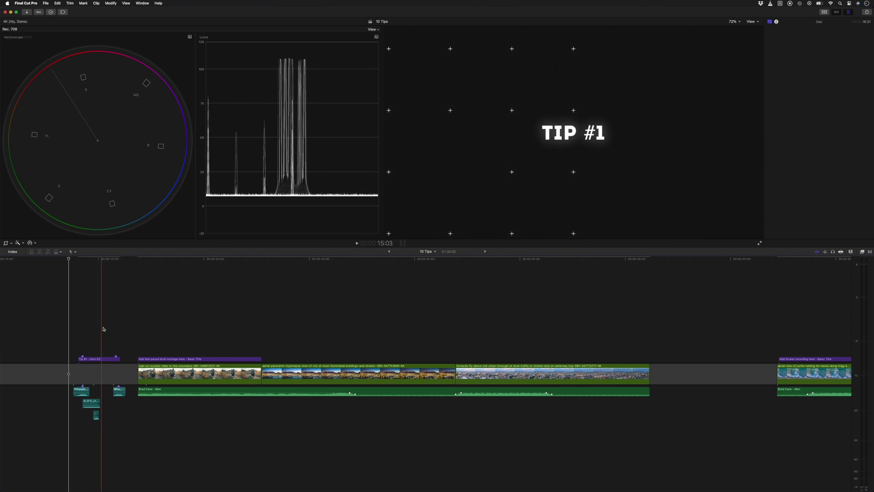
Combine the Tip #1 - Intro 03 title and its sound-effect clips into compound clip 'Tip 1'.
click(103, 328)
click(99, 359)
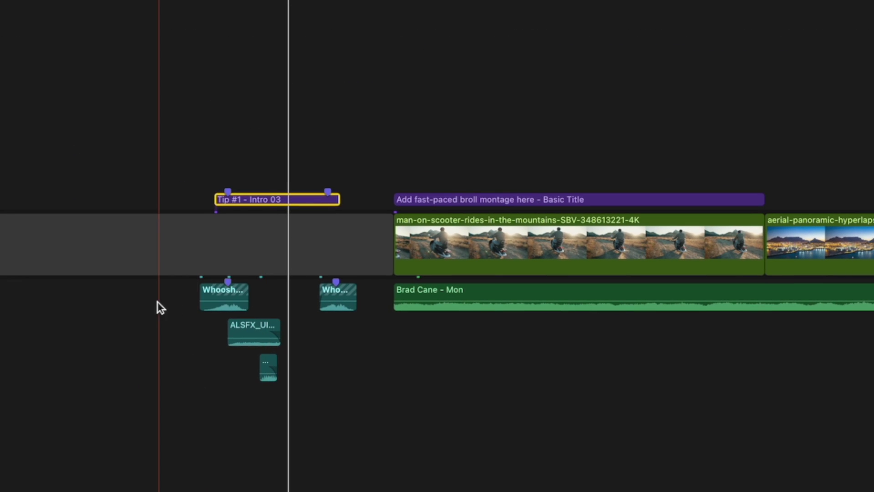
drag(59, 393, 116, 418)
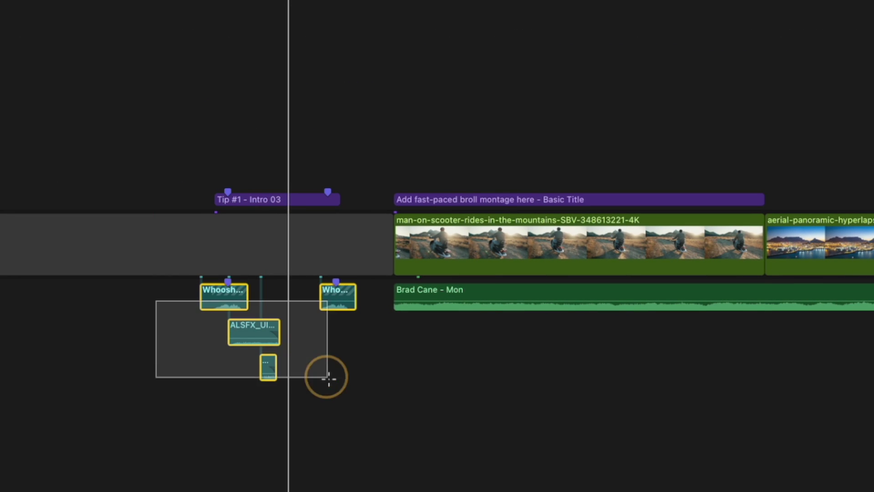
drag(329, 378, 330, 378)
click(296, 186)
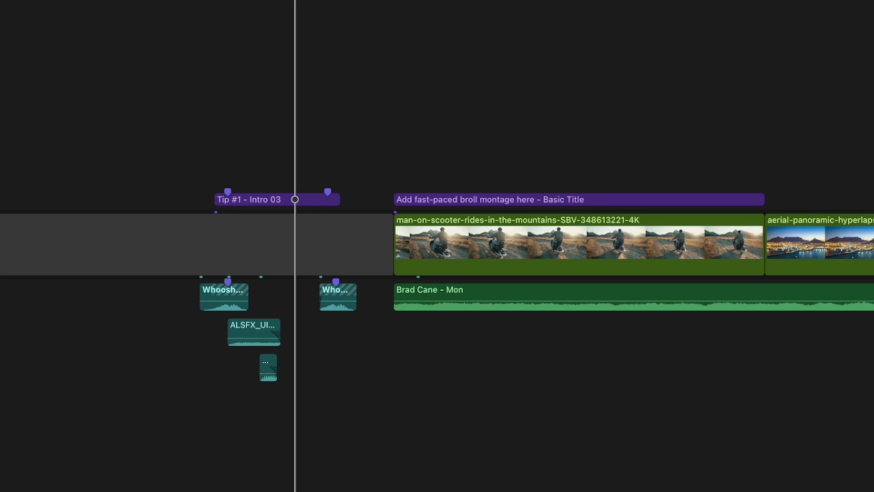
click(259, 199)
drag(180, 283, 364, 367)
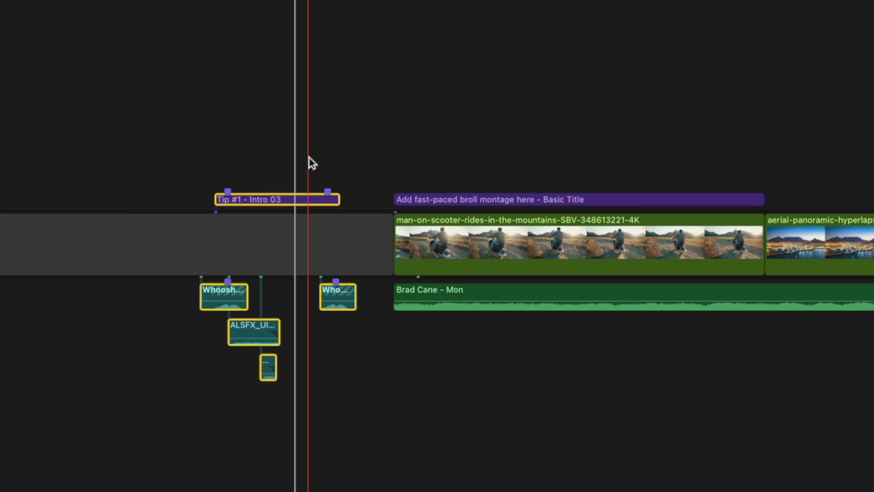
key(alt+g)
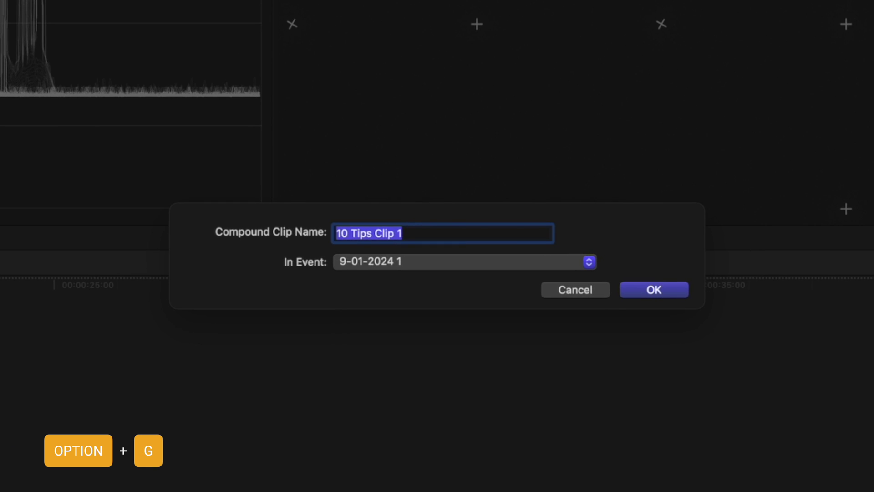
key(Return)
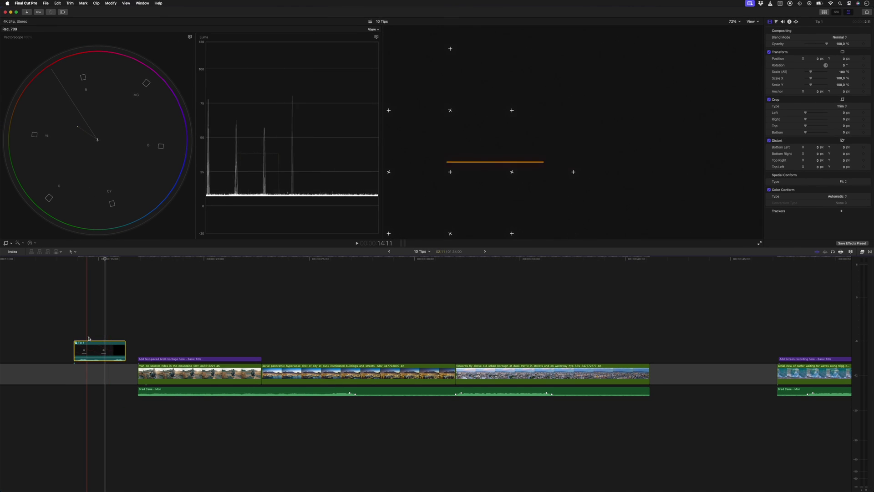
Duplicate Tip 1 into a later gap, type 'Tip #2' into its title, and select the copy.
drag(98, 348, 703, 337)
double_click(705, 351)
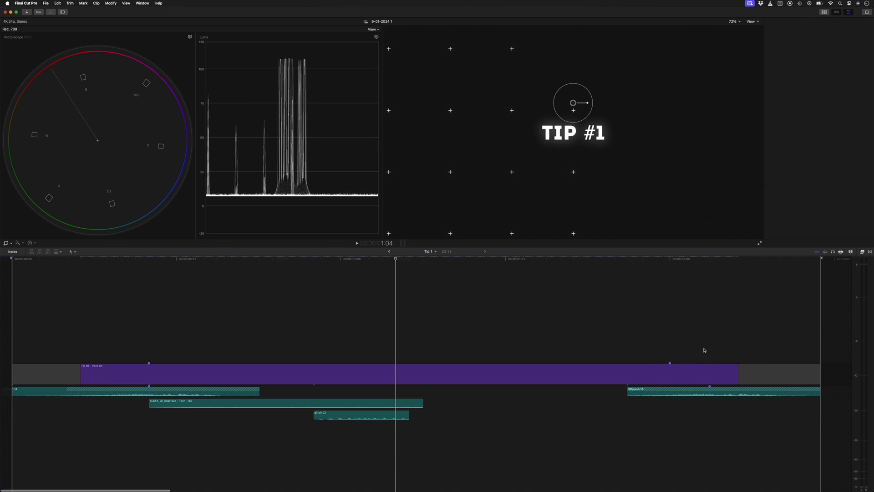
click(455, 374)
text(Tip #2)
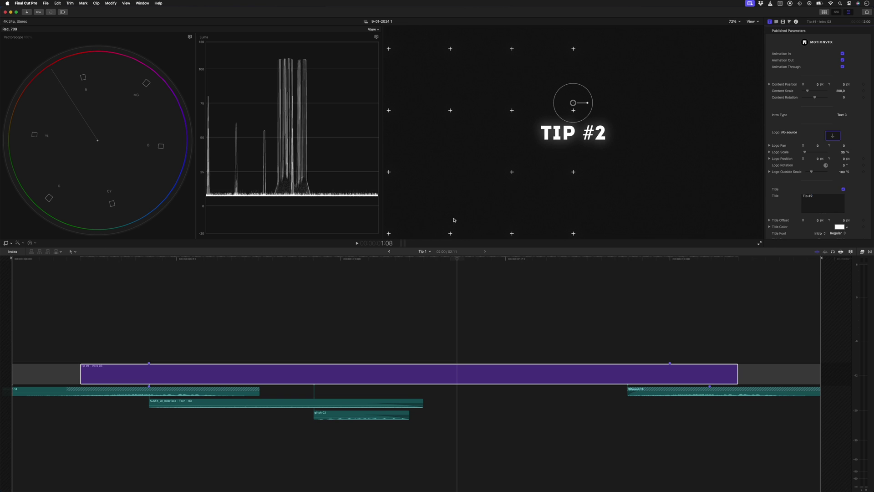
click(388, 252)
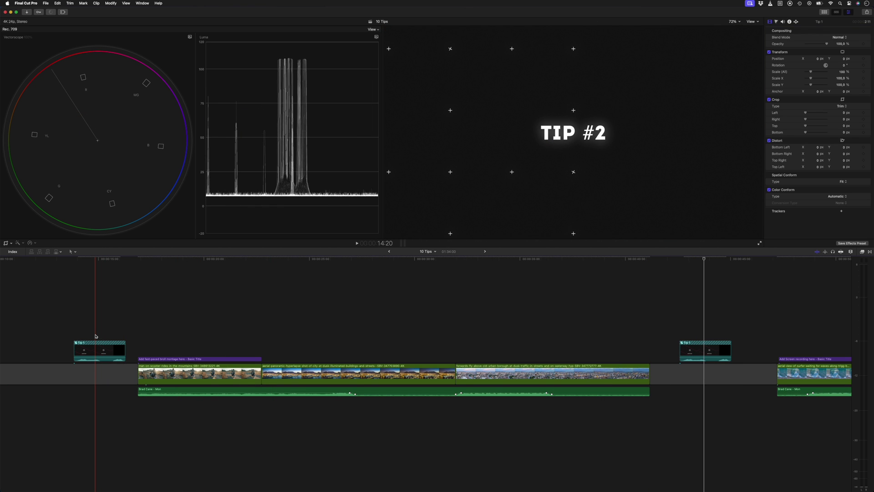
click(700, 322)
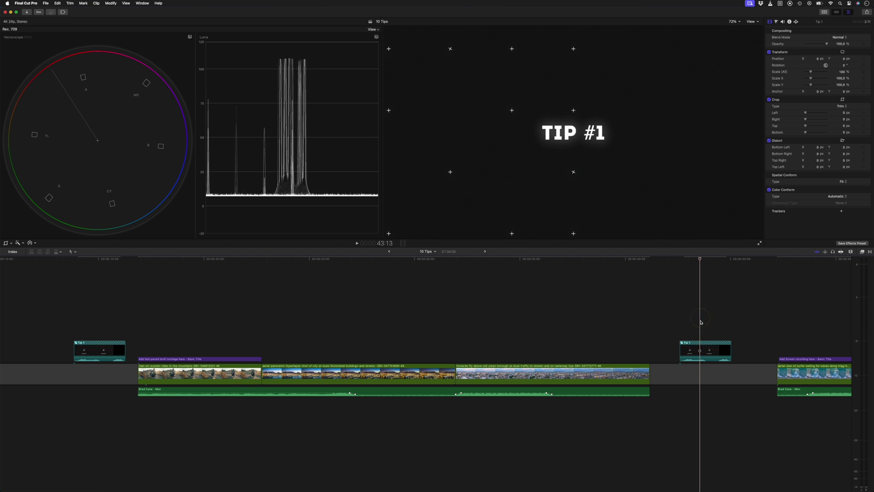
click(700, 351)
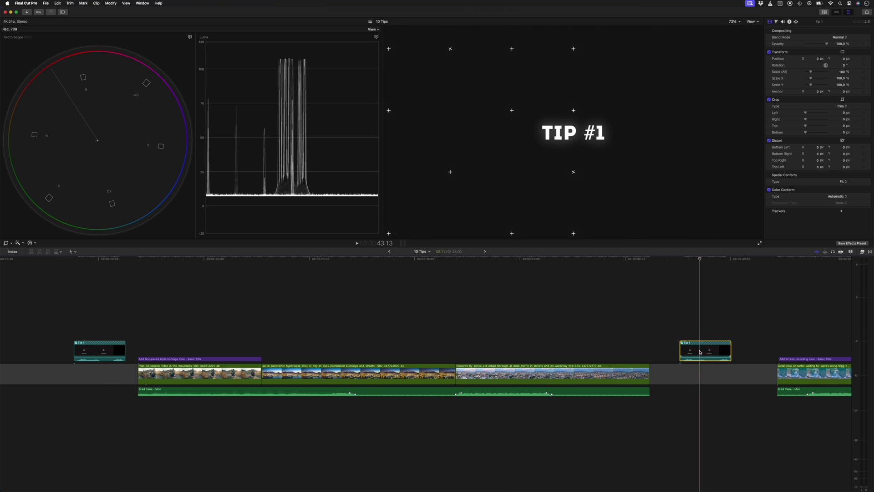
Make the copy an independent compound clip renamed 'Tip 2', then open it and return to the project.
click(95, 3)
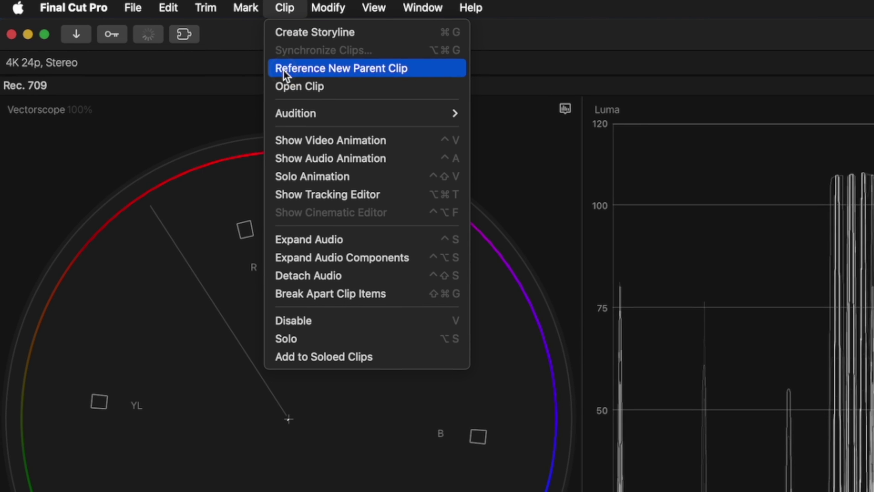
click(284, 71)
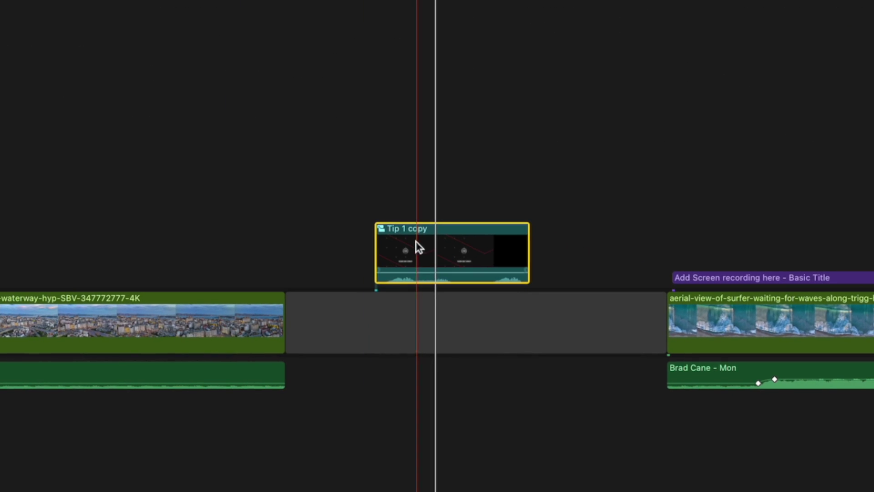
right_click(422, 237)
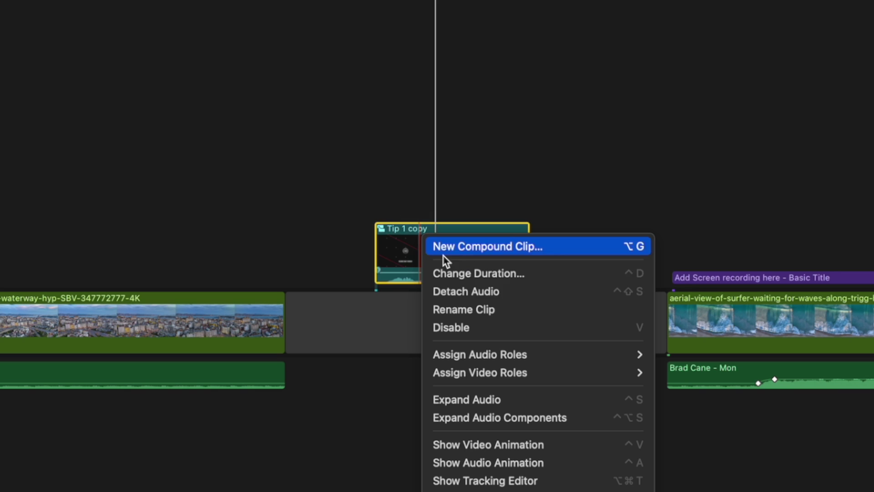
click(467, 304)
key(BackSpace)
key(BackSpace)
key(BackSpace)
key(BackSpace)
key(BackSpace)
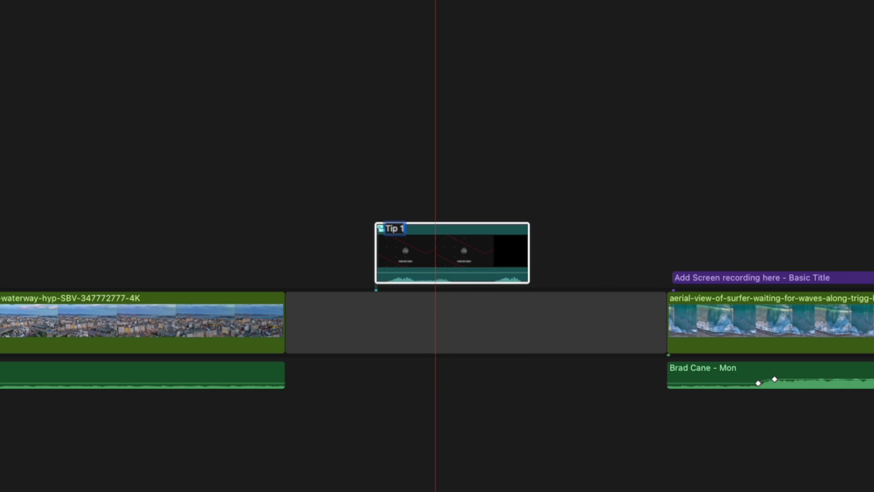
text(2)
key(Return)
double_click(465, 261)
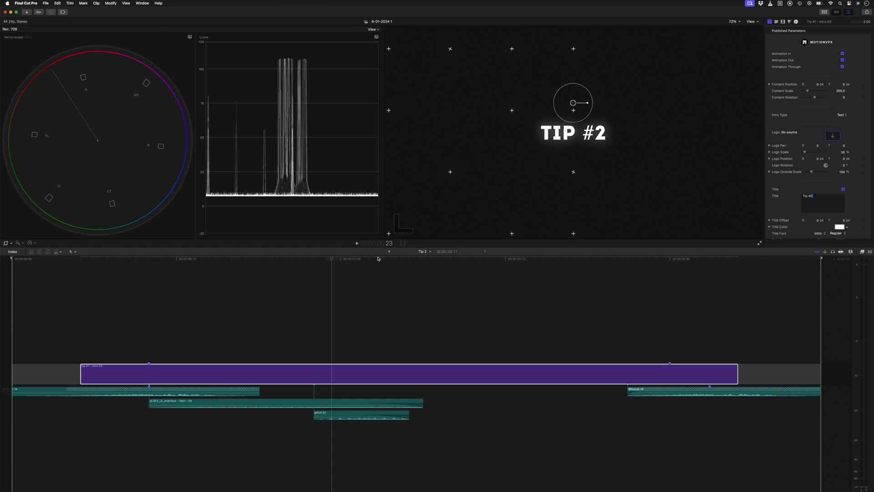
key(super+bracketleft)
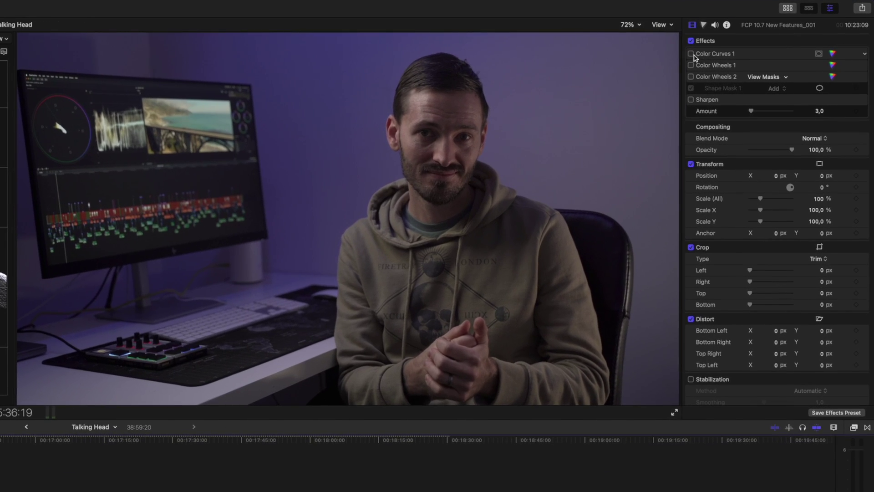
Re-enable Color Curves 1 and Color Wheels 2, then save preset 'Talking Head' in new category '1 - Custom Presets'.
click(691, 54)
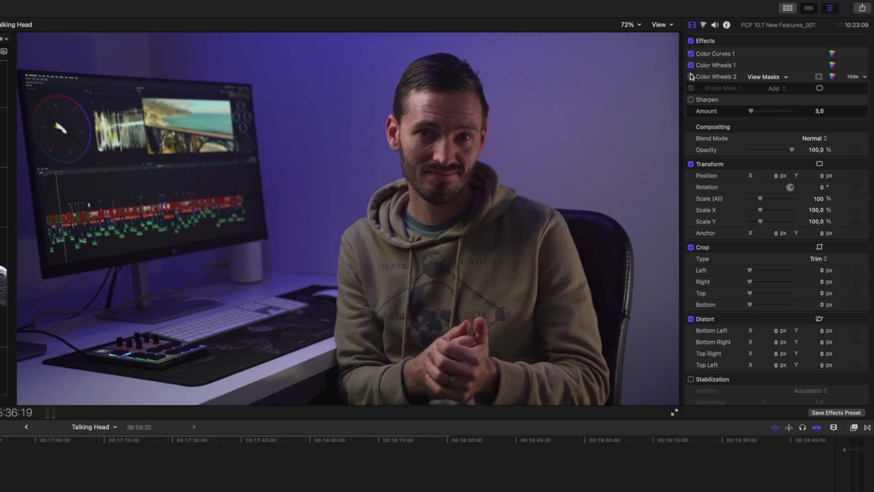
click(691, 76)
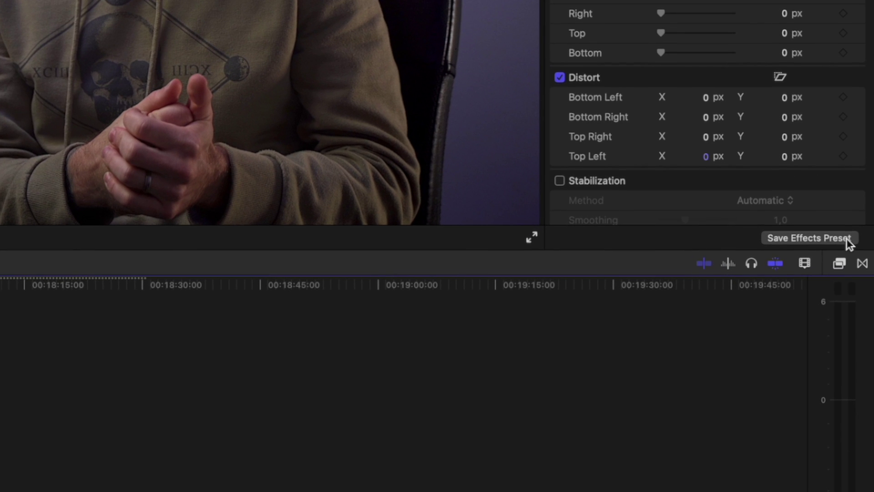
click(848, 240)
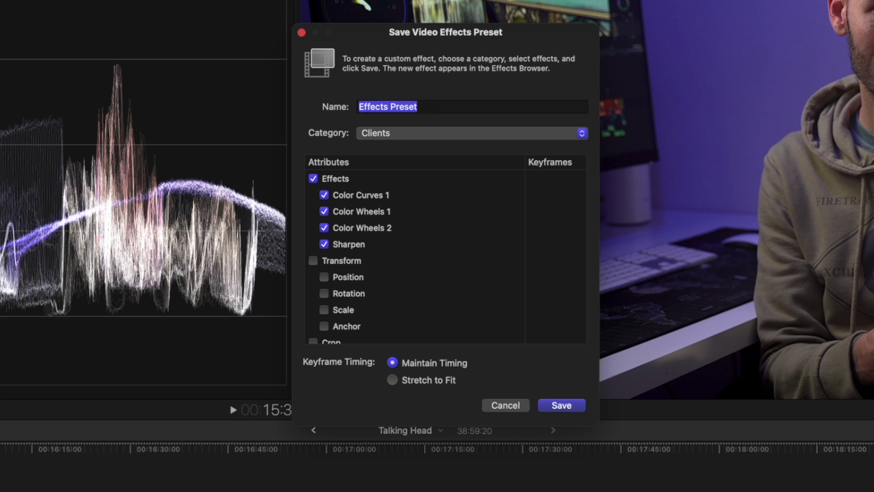
text(Talking Head)
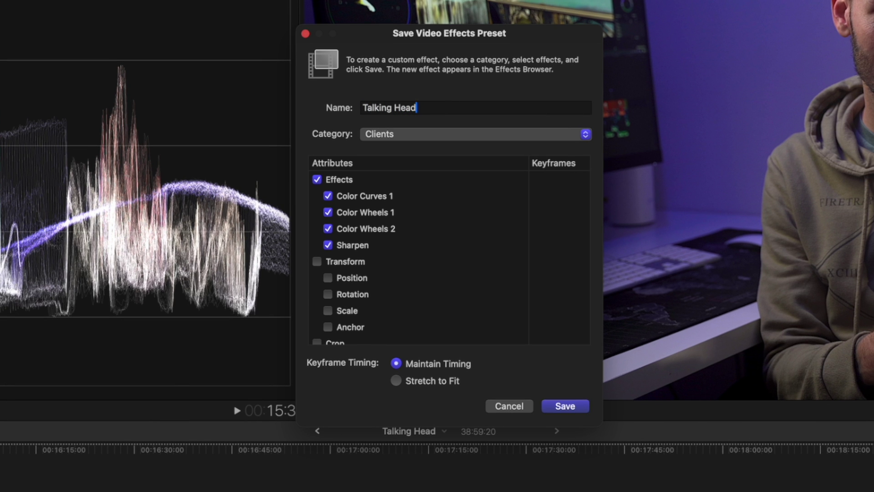
click(388, 133)
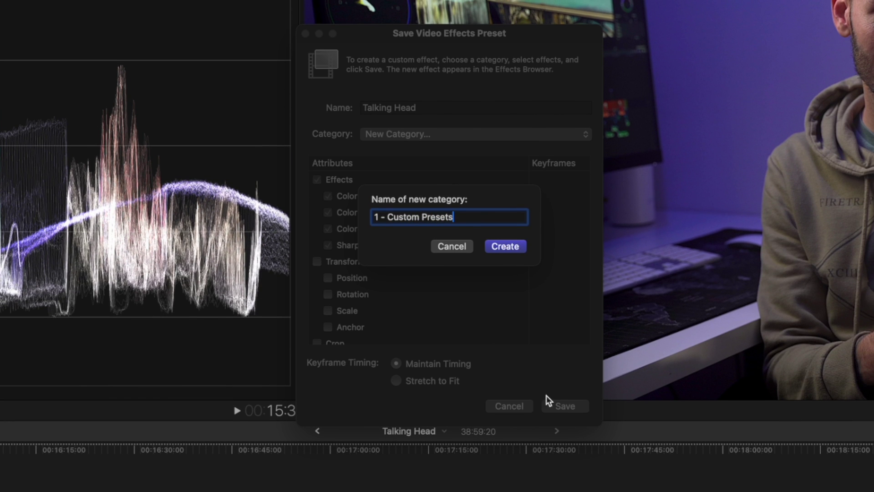
click(518, 250)
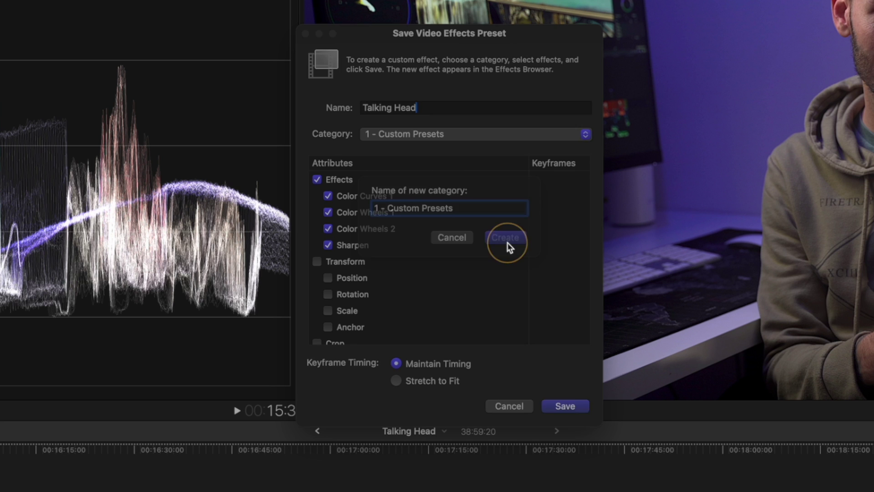
click(559, 405)
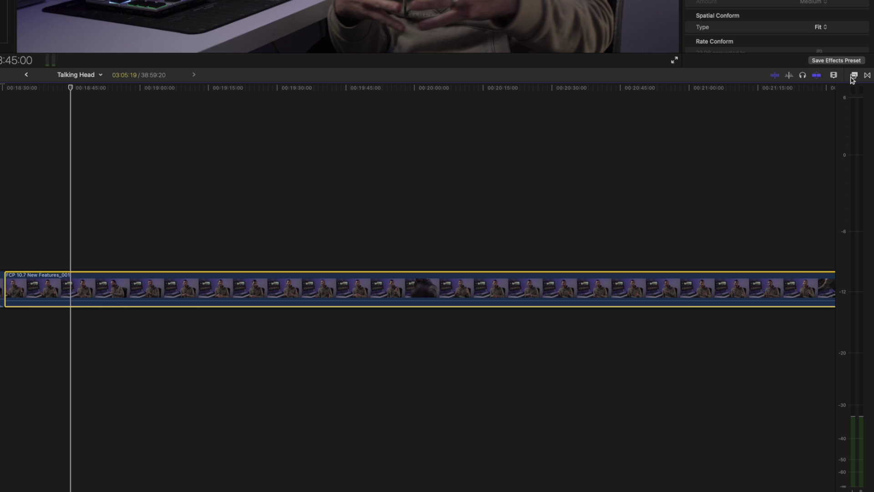
click(854, 76)
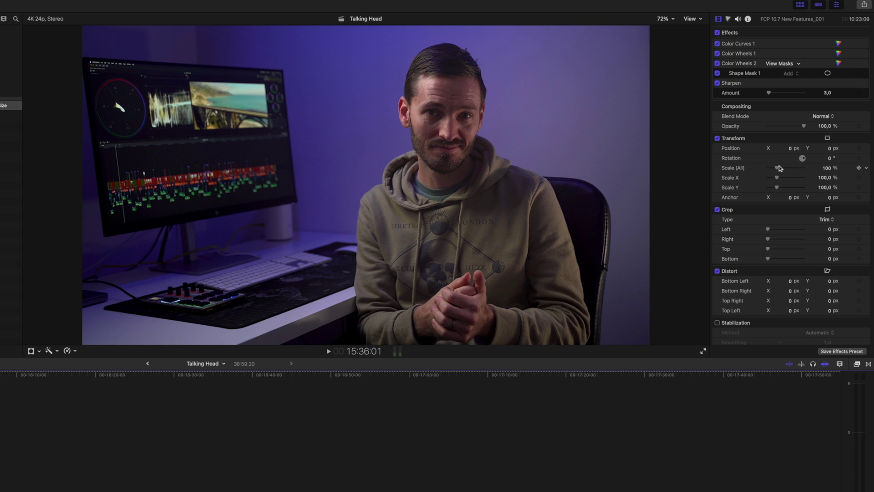
Try adjusting the clip's scale and position, then reset its transform to default.
drag(778, 169, 778, 168)
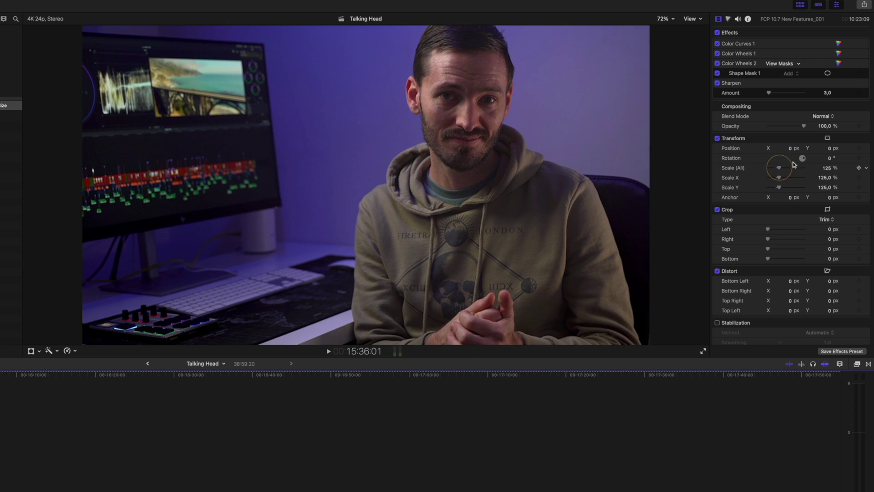
drag(829, 148, 759, 237)
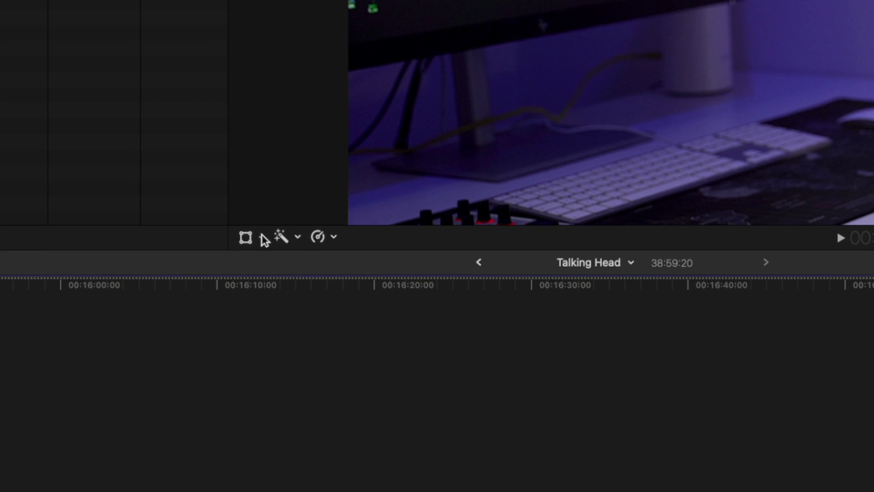
click(40, 351)
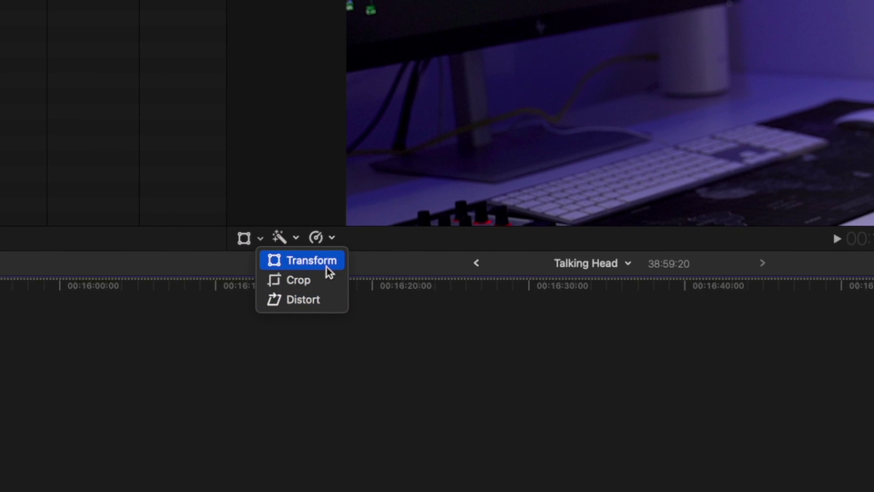
click(328, 265)
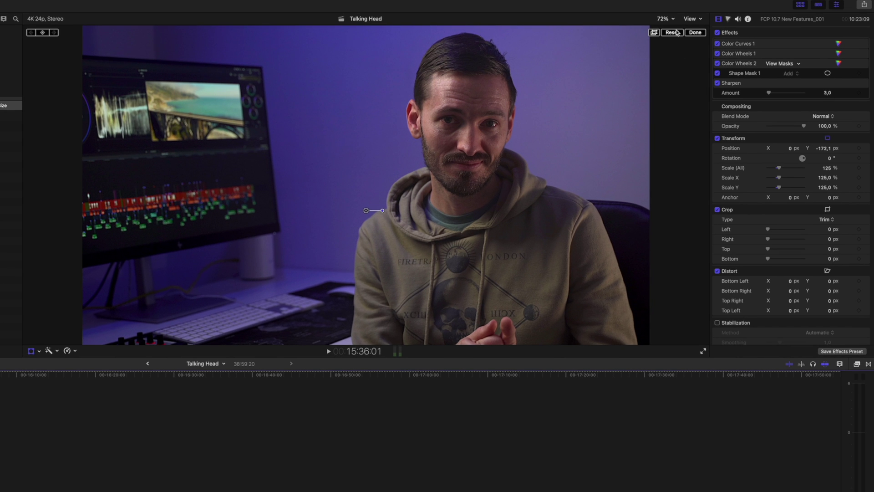
click(674, 32)
click(691, 33)
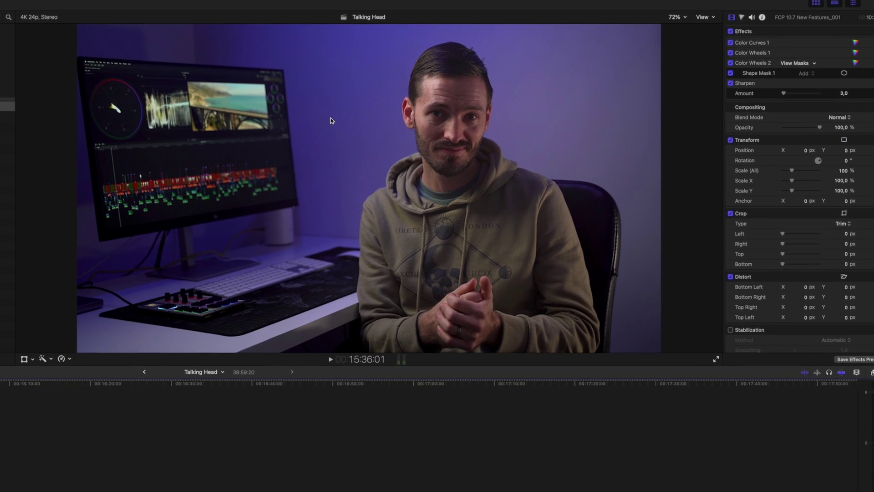
With on-screen Transform controls, scale the clip to about 120% and move it right and down.
right_click(326, 119)
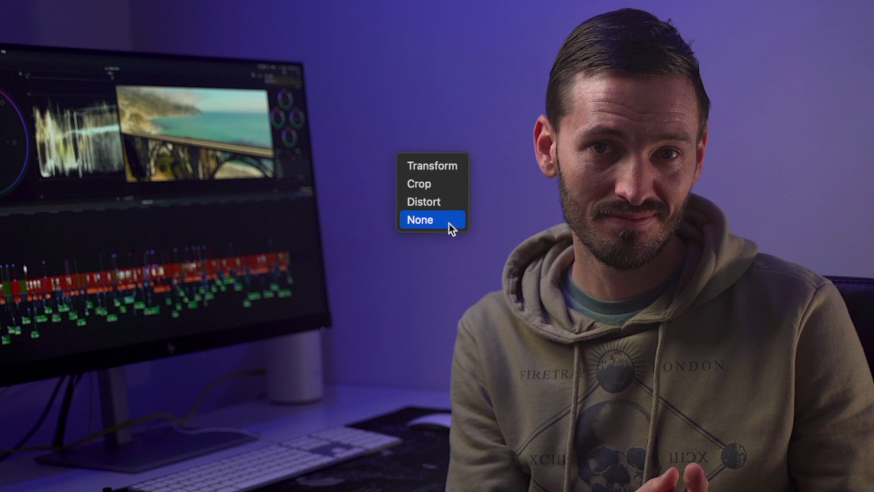
click(455, 171)
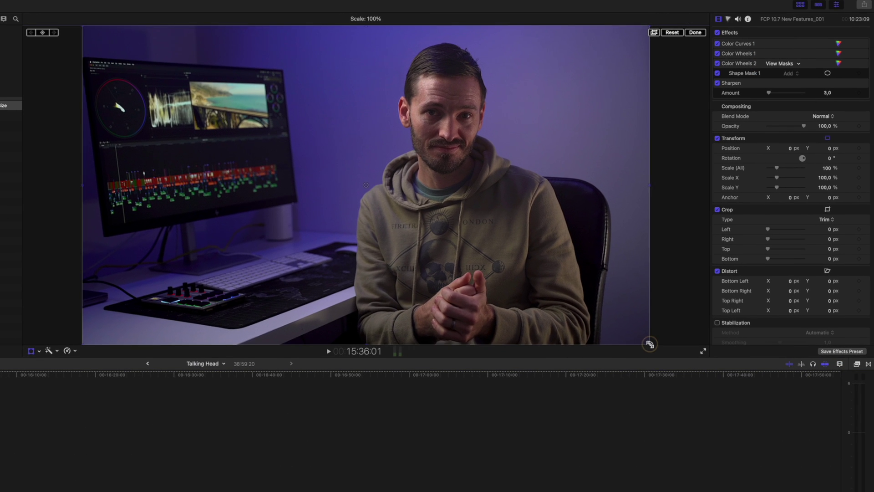
drag(650, 344, 705, 375)
drag(366, 185, 398, 226)
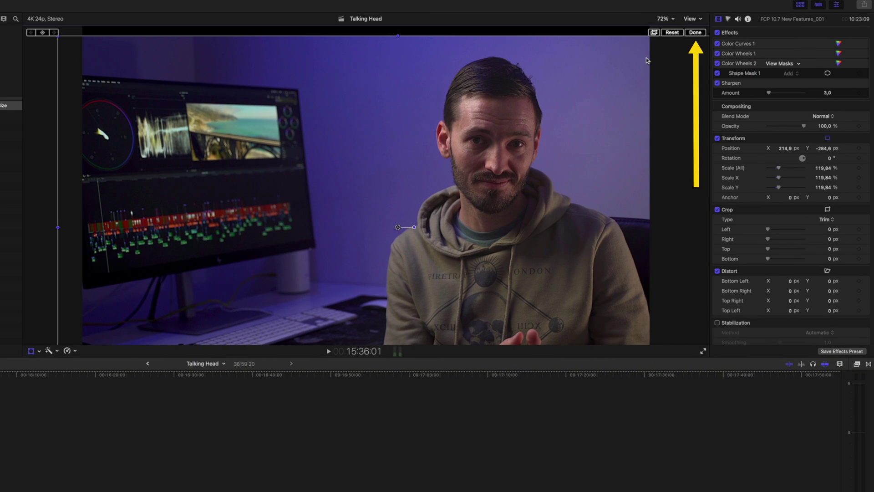
click(695, 33)
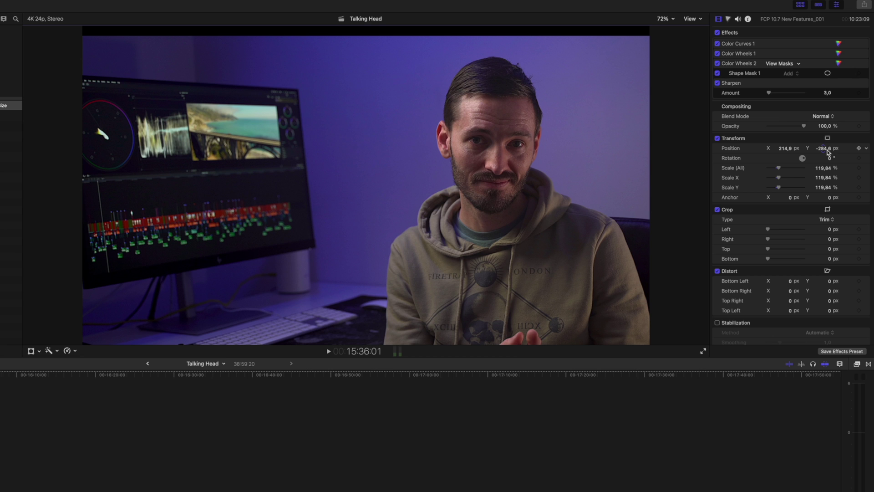
drag(825, 149, 827, 153)
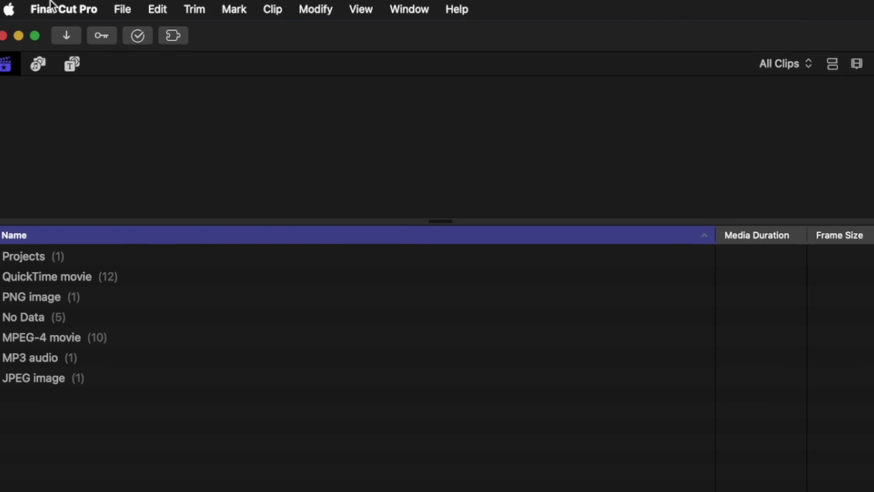
Set the Playback settings' Player Background to Checkerboard and close Settings.
click(54, 10)
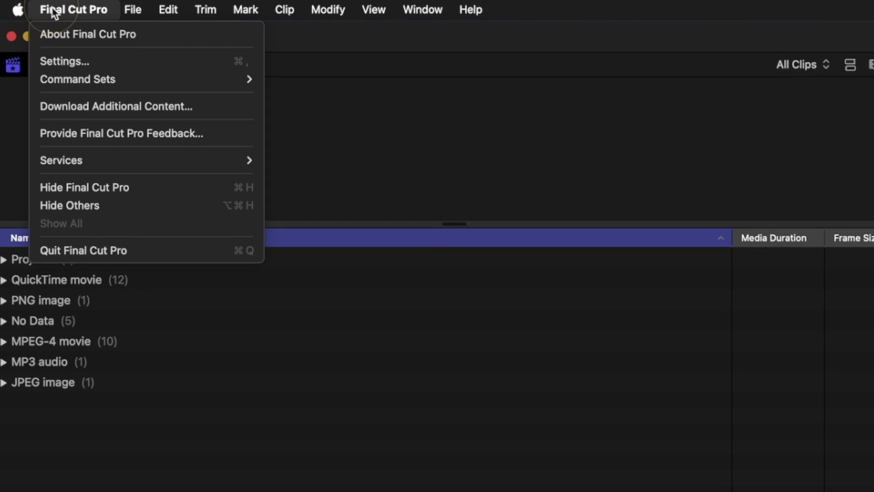
click(68, 60)
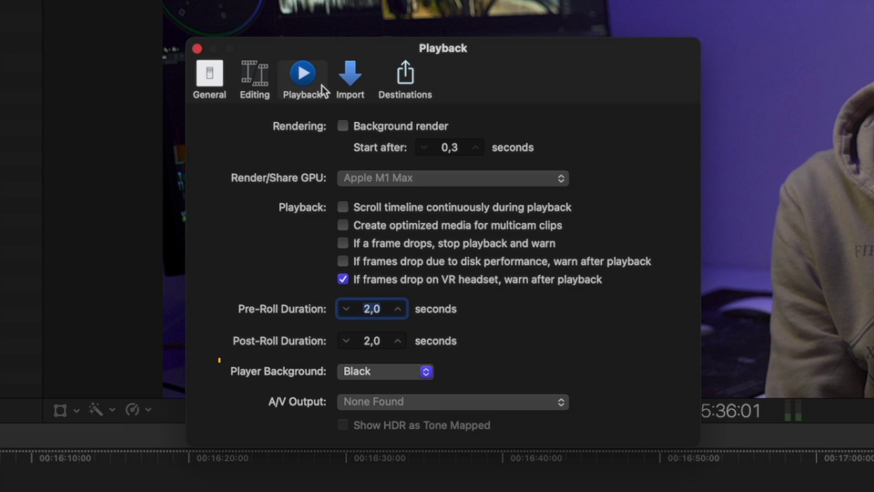
click(366, 360)
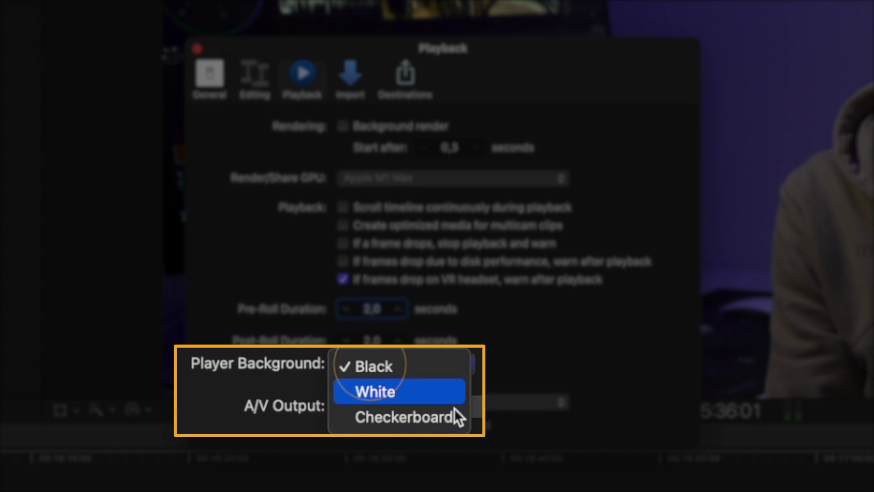
click(460, 416)
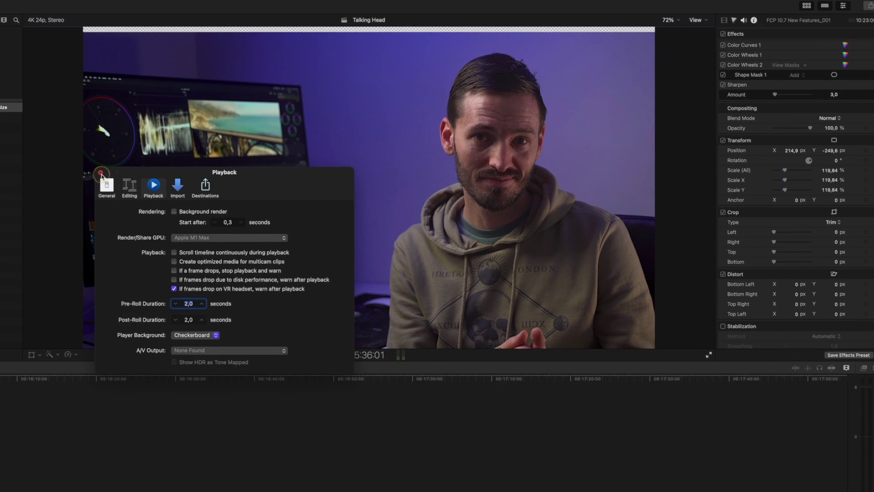
click(196, 49)
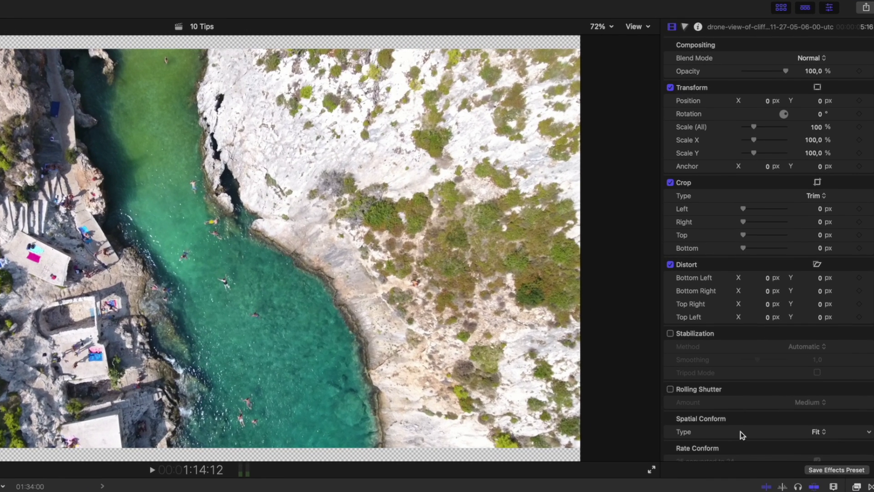
Change the drone clip's Spatial Conform type from Fit to Fill.
scroll(739, 433, down, 5)
click(812, 348)
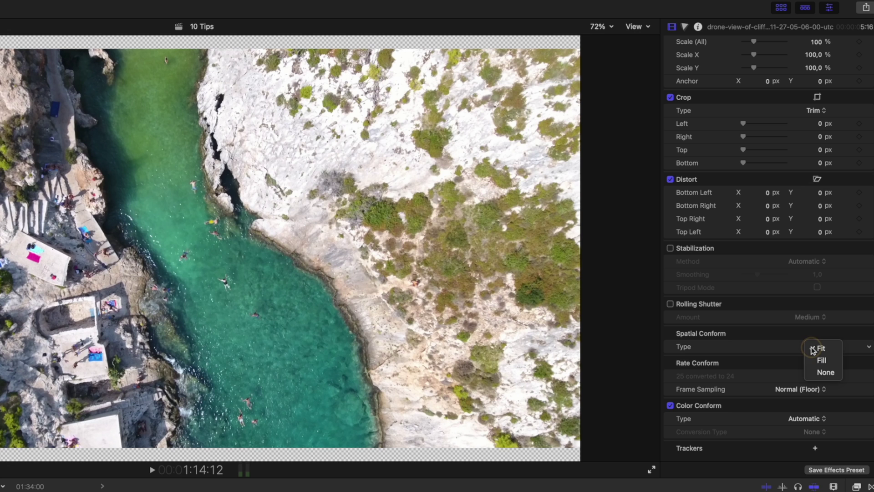
click(818, 362)
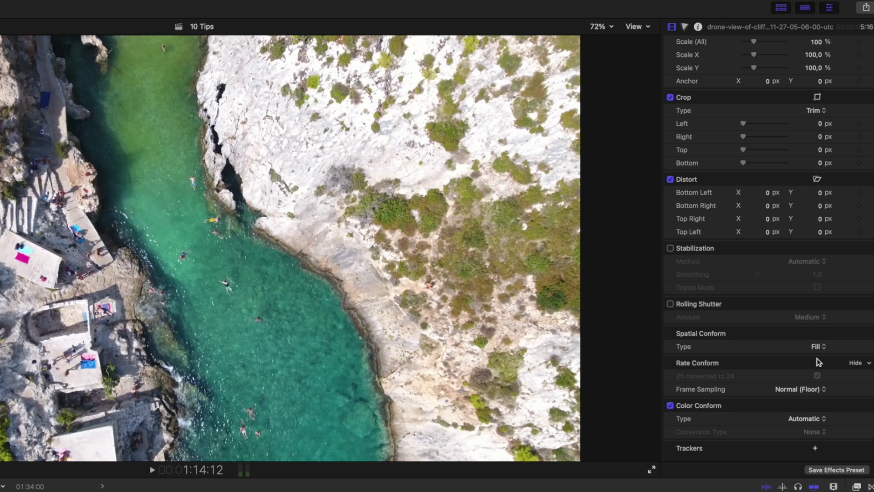